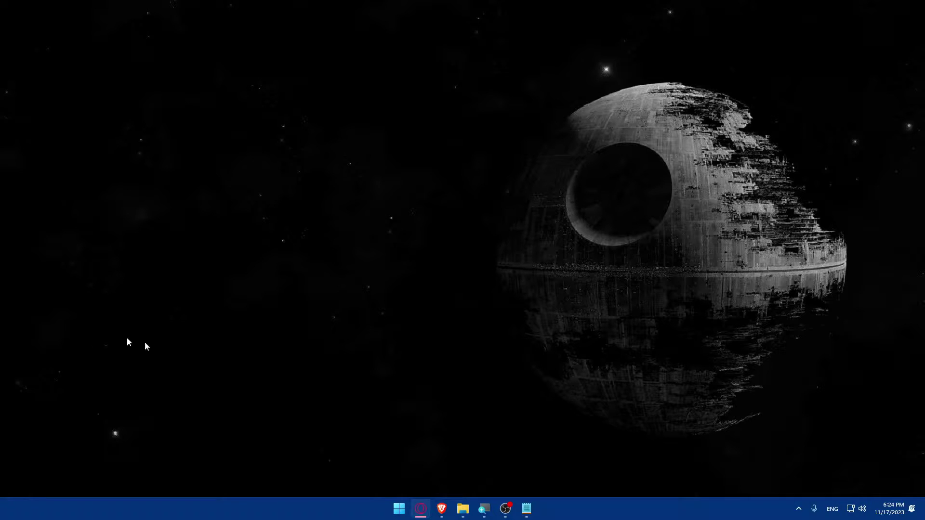
- Open Brave and run a Google search for 'blackbull' from a new tab
click(441, 509)
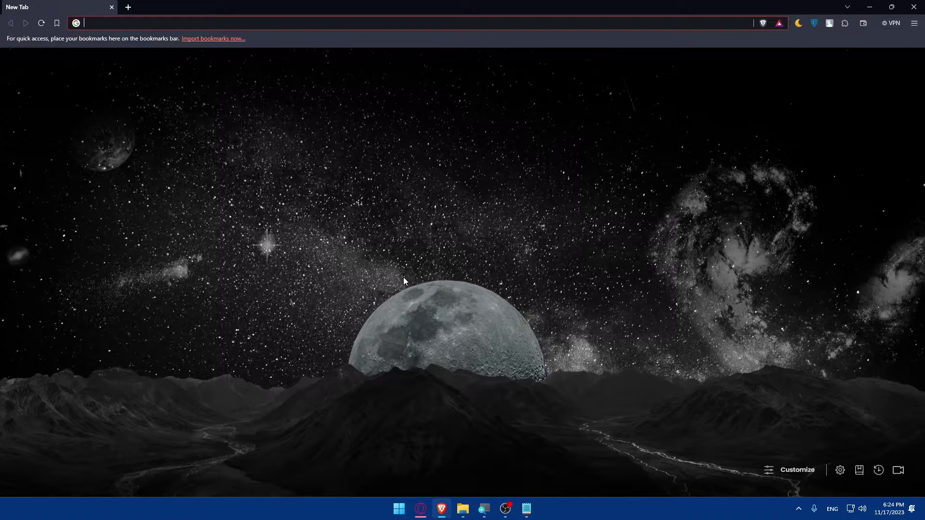
click(375, 313)
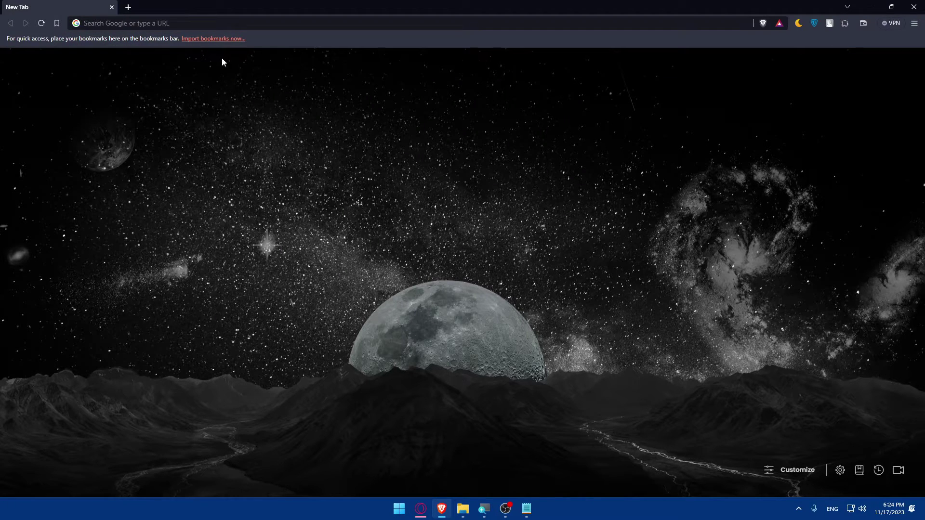
click(132, 22)
text(bl)
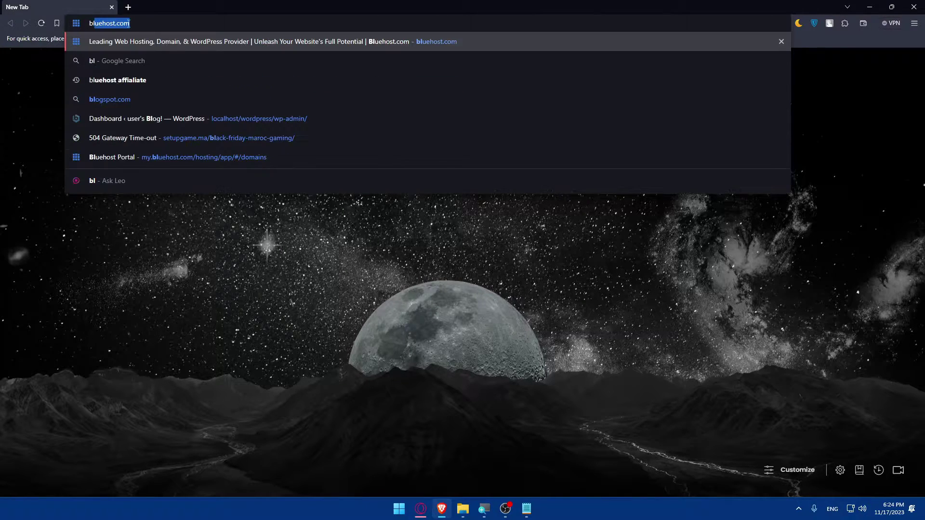
text(ackbull)
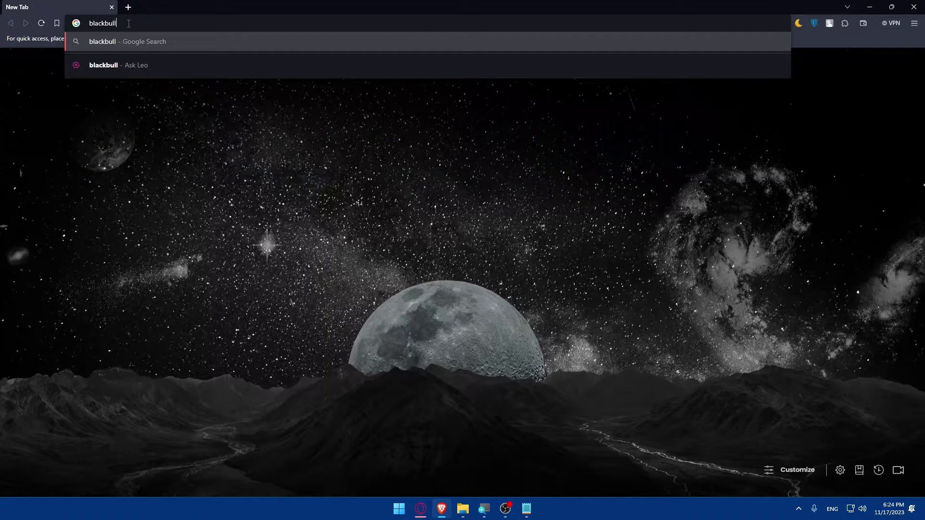
key(Return)
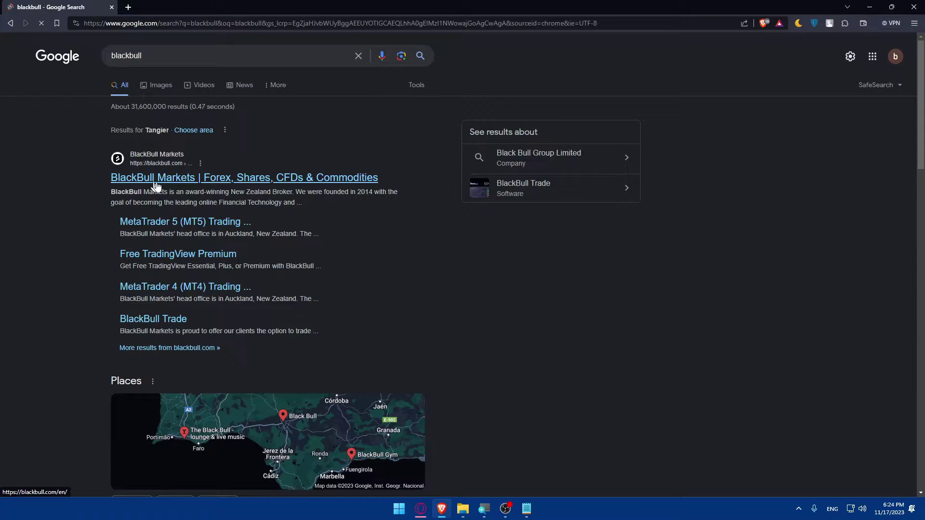
- Open the first result, blackbull.com, and scroll through the homepage and back to the top
click(187, 184)
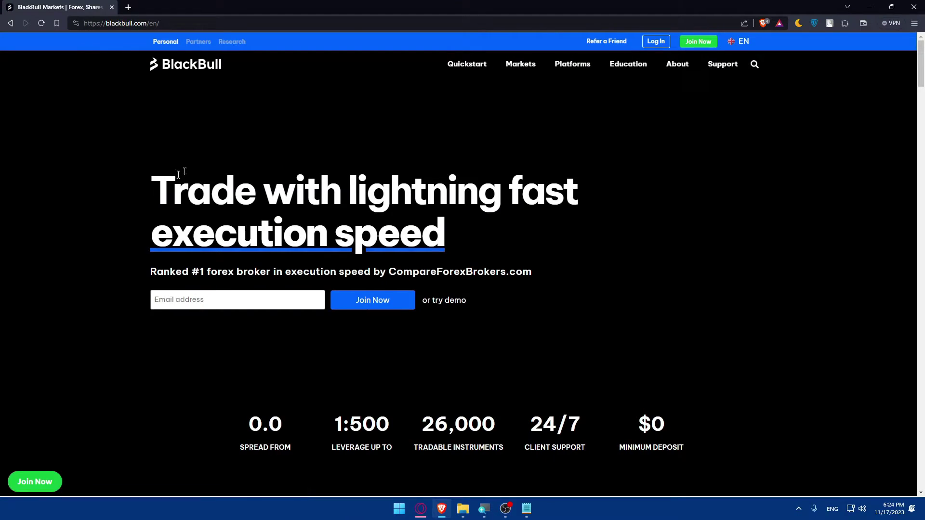
scroll(486, 214, down, 15)
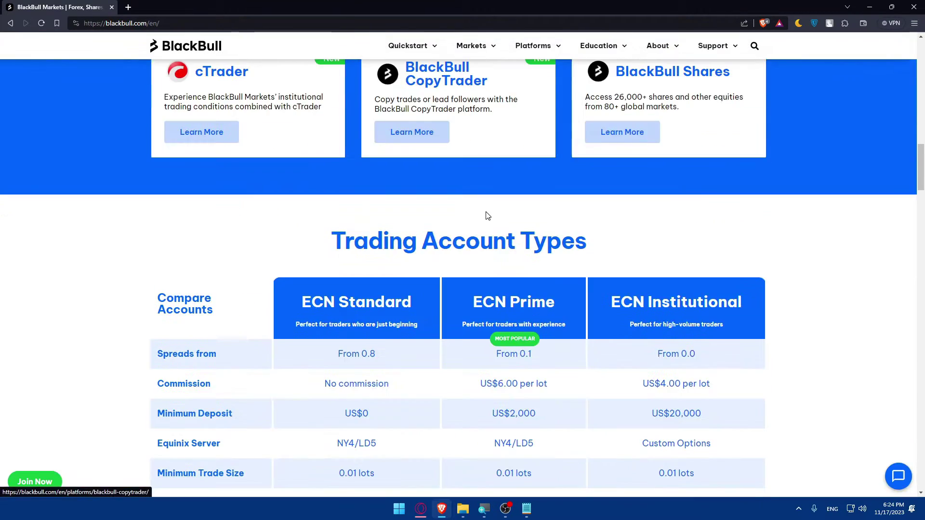
scroll(487, 214, up, 15)
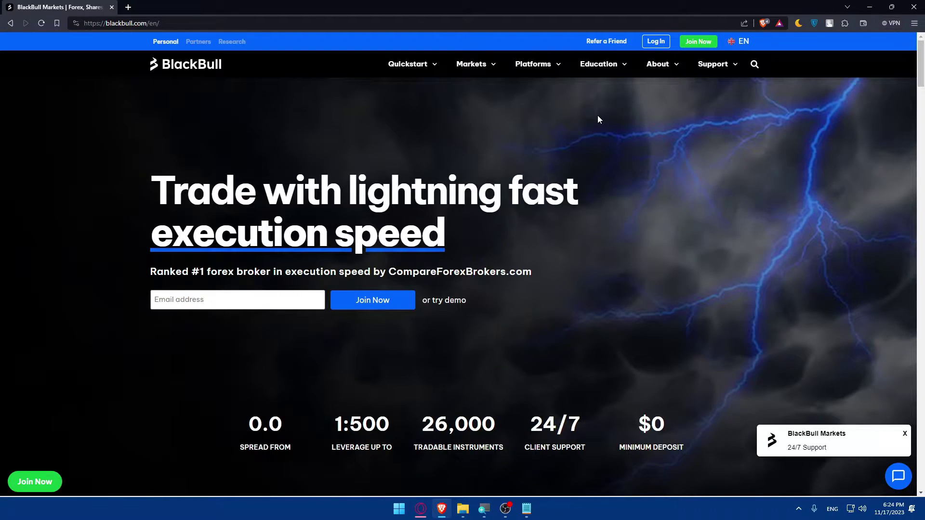
scroll(599, 119, down, 5)
scroll(598, 120, down, 20)
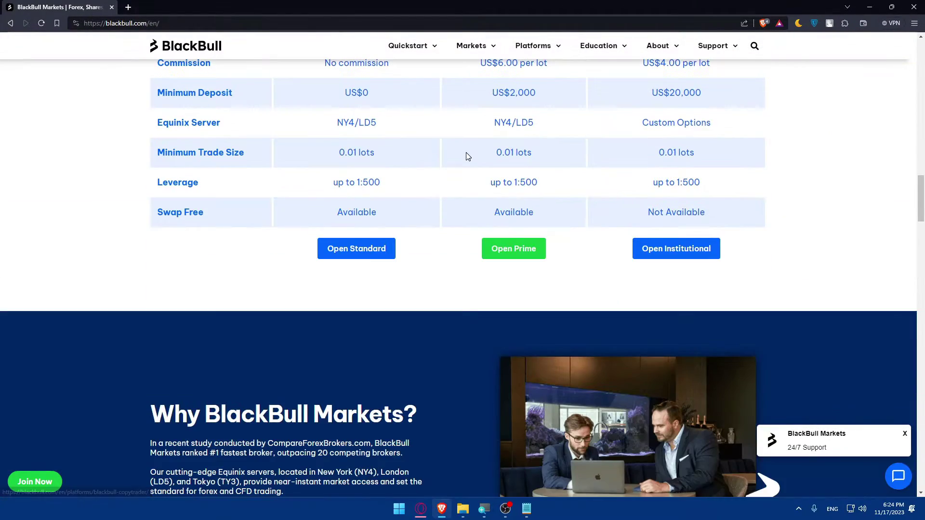
scroll(467, 151, down, 10)
scroll(467, 151, up, 20)
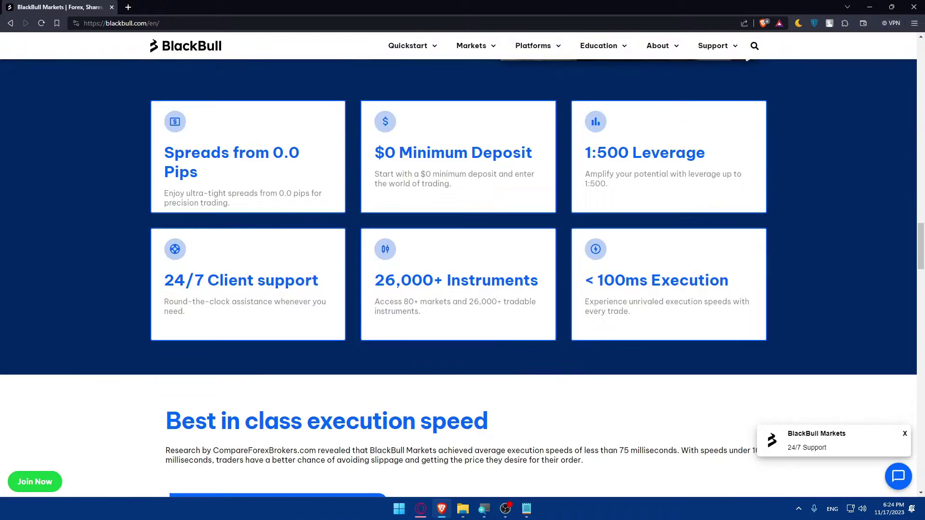
scroll(468, 151, up, 8)
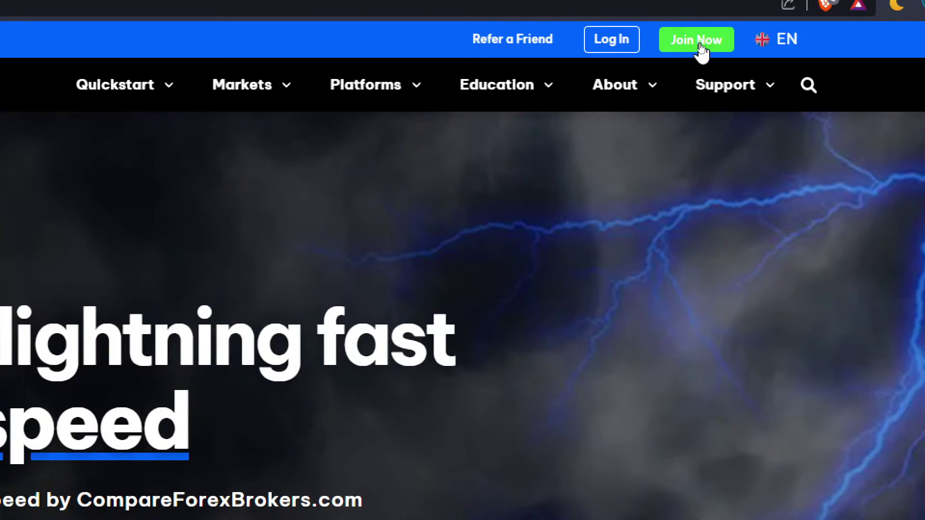
- Start the BlackBull sign-up with Google, allowing third-party cookies and choosing the Google account
click(700, 44)
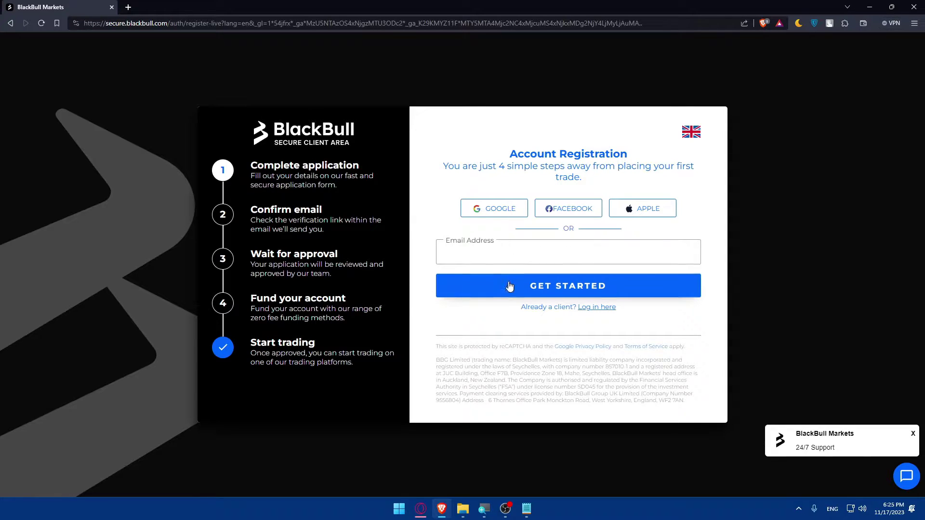
click(492, 218)
click(172, 84)
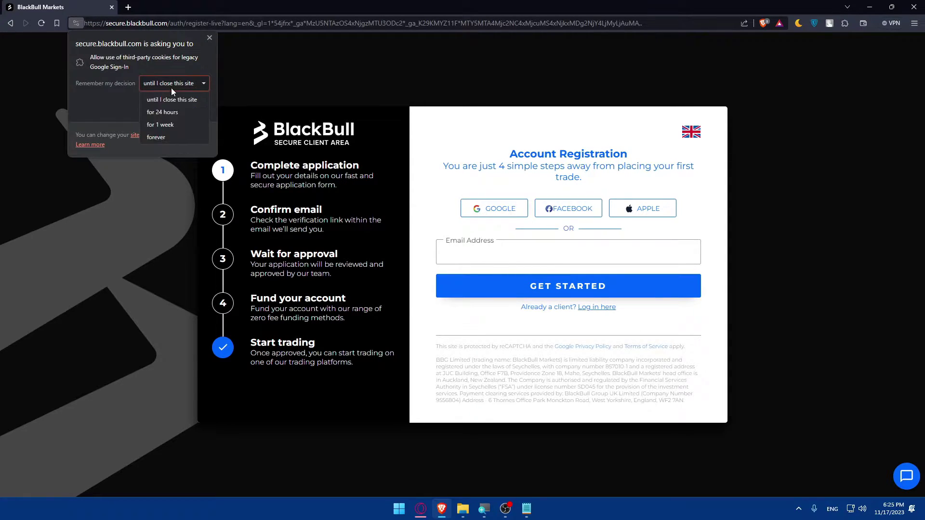
key(Escape)
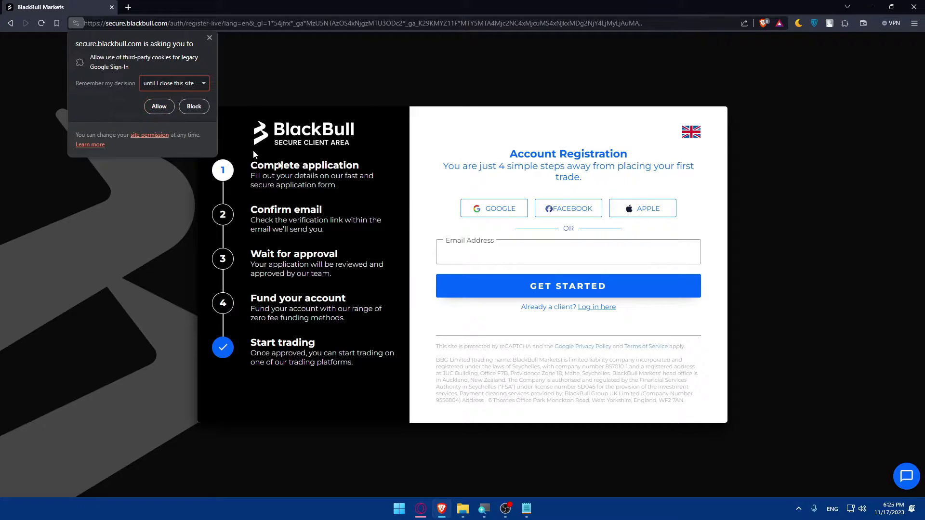
click(158, 107)
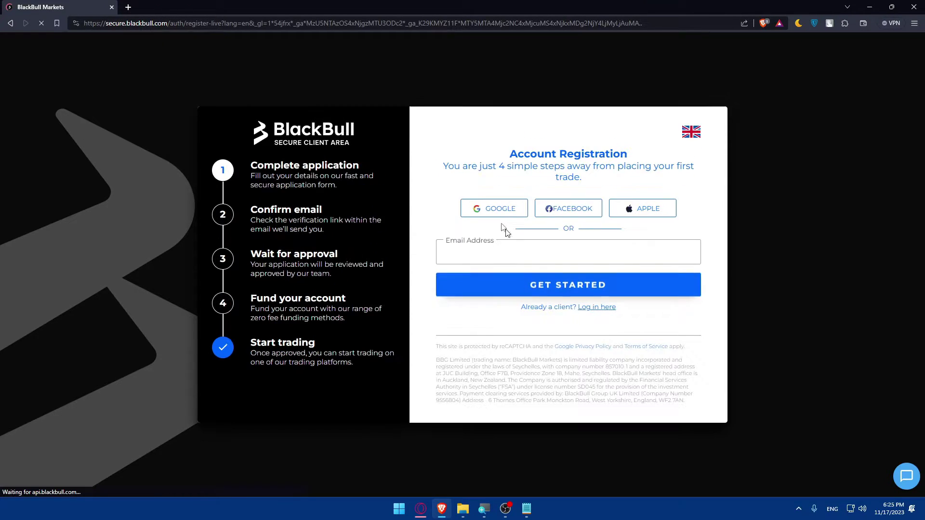
click(496, 208)
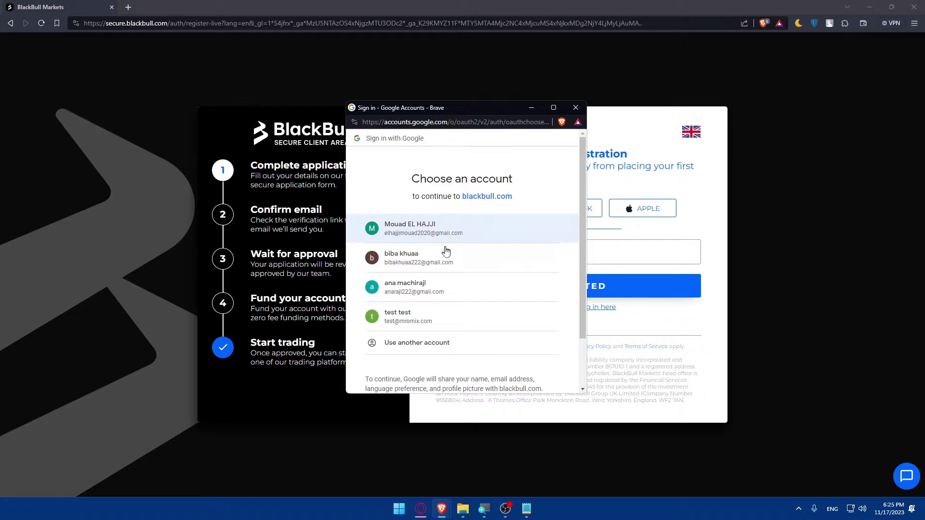
click(447, 252)
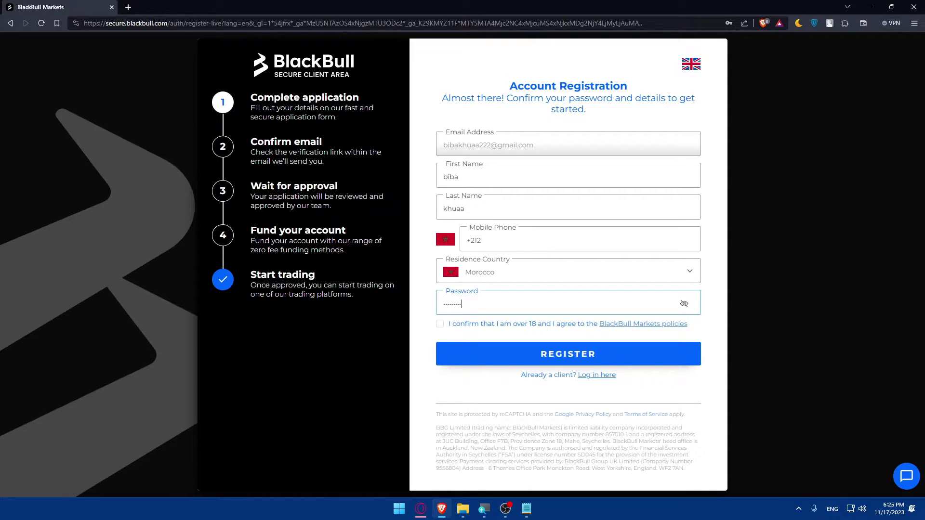
- Tick the over-18 and policies box, review the Legal Policies tab, then close it
click(440, 327)
click(635, 327)
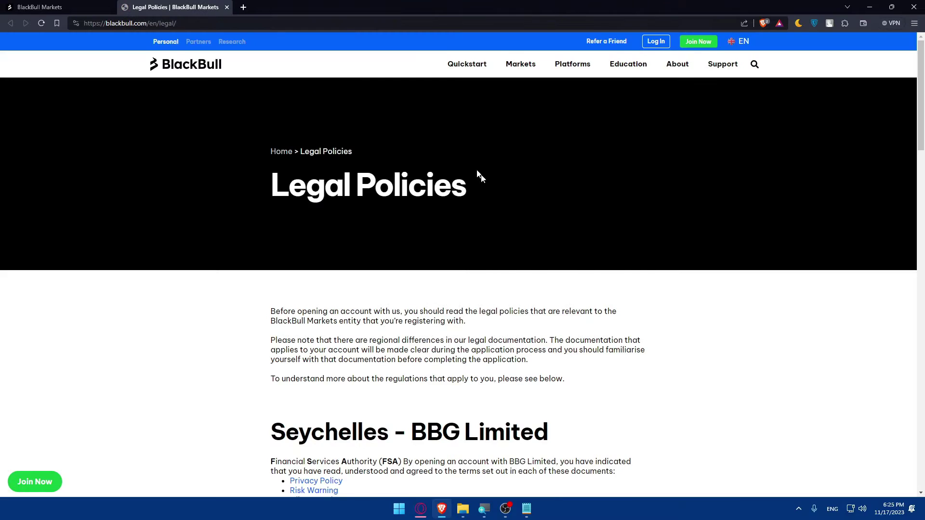
scroll(489, 204, down, 15)
scroll(489, 204, up, 15)
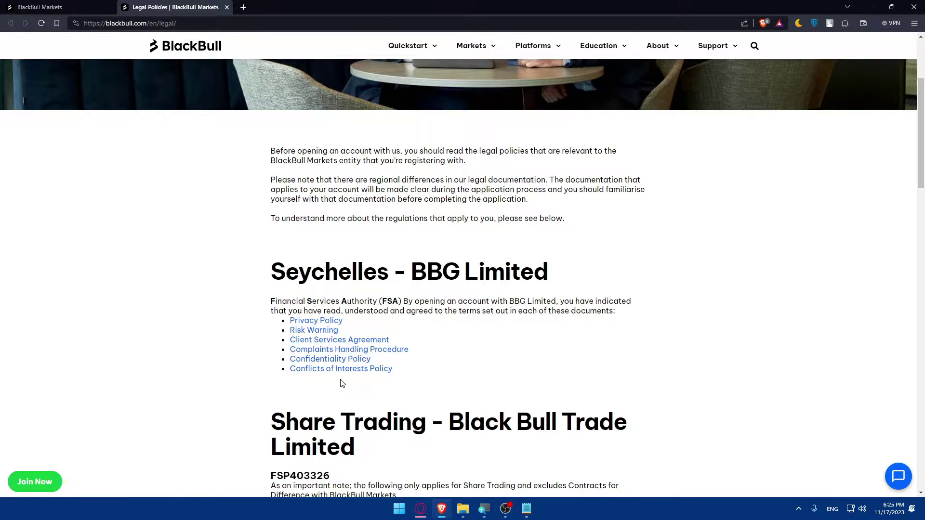
click(226, 7)
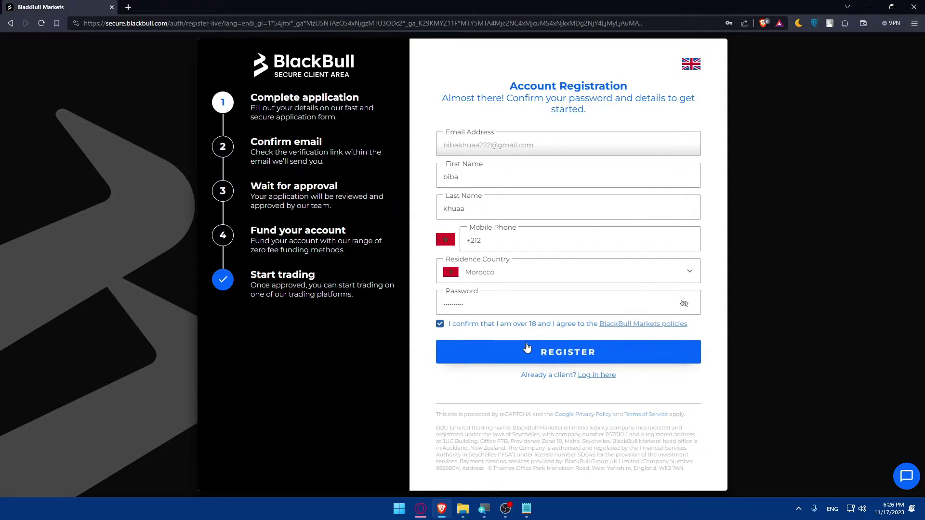
- Submit the account registration and decline saving the password
click(461, 362)
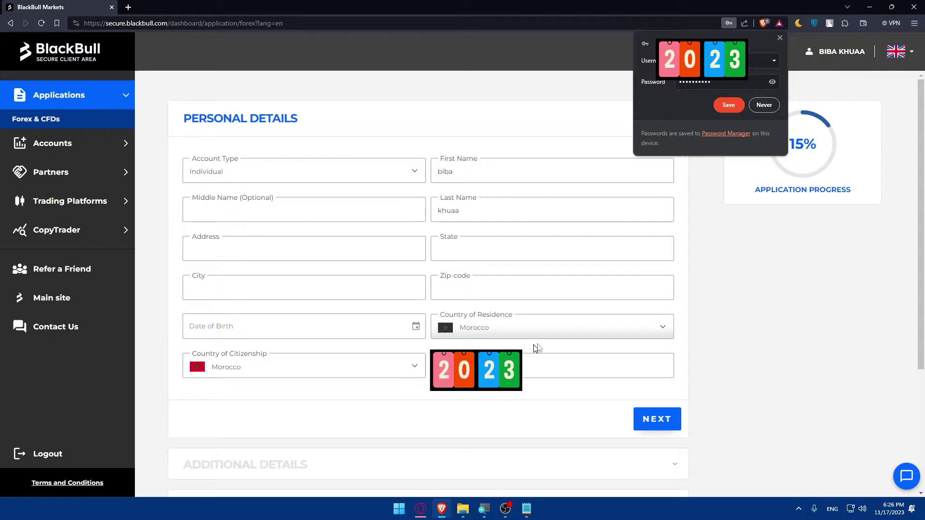
click(779, 38)
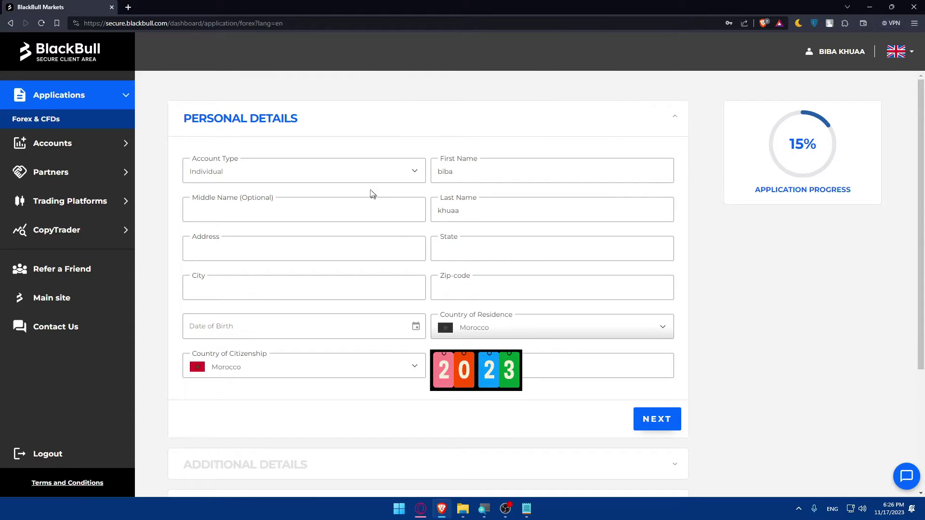
scroll(444, 135, down, 3)
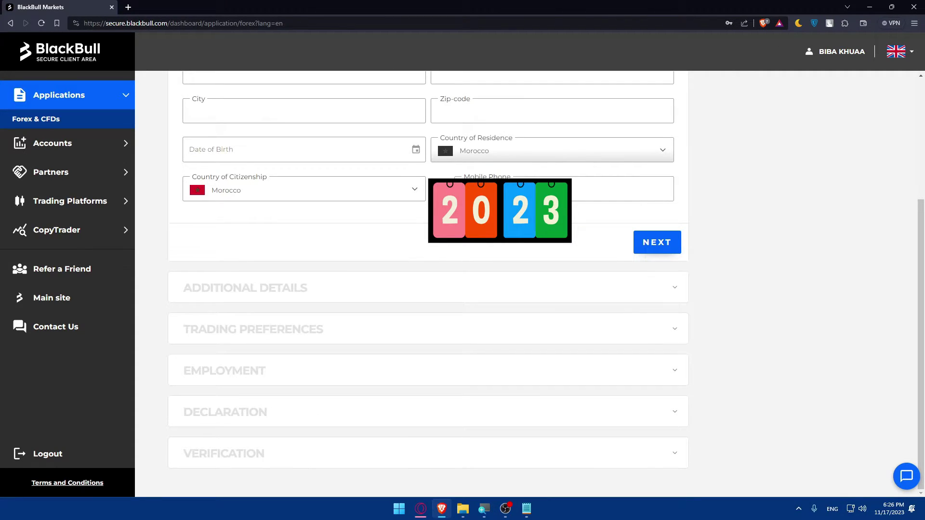
scroll(444, 135, up, 3)
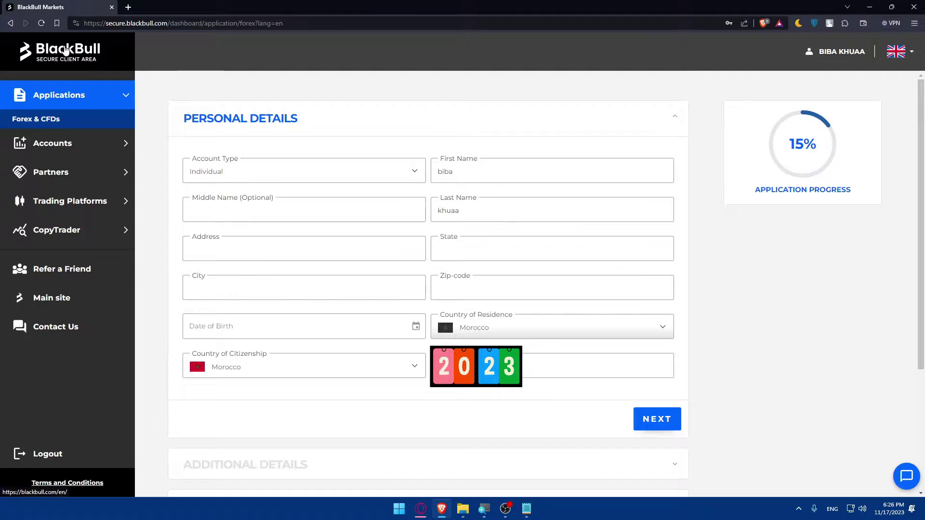
- Visit the BlackBull client login page in a new tab, then close the duplicate BlackBull tab
click(66, 50)
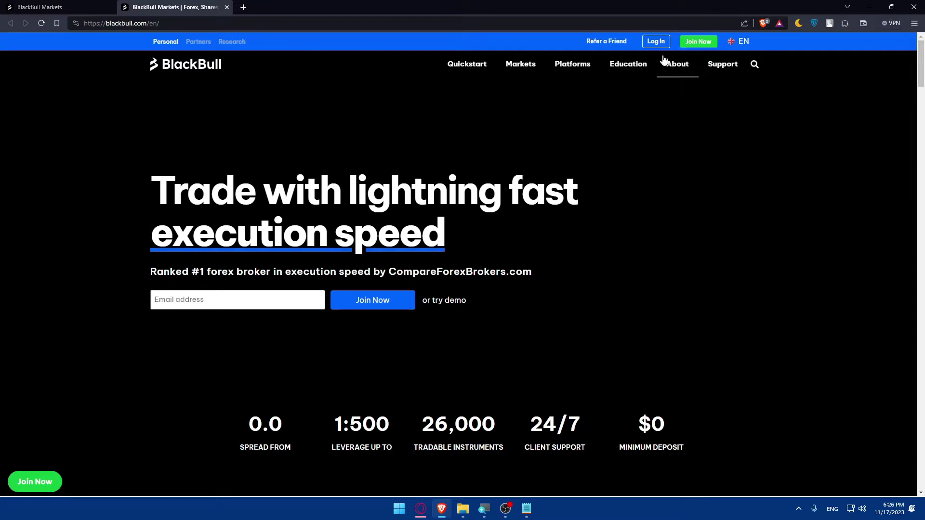
click(656, 40)
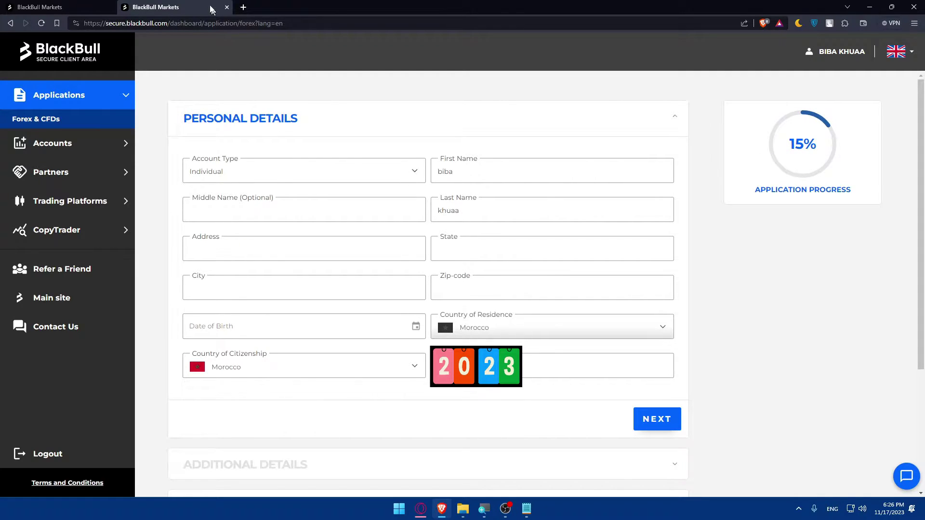
click(95, 9)
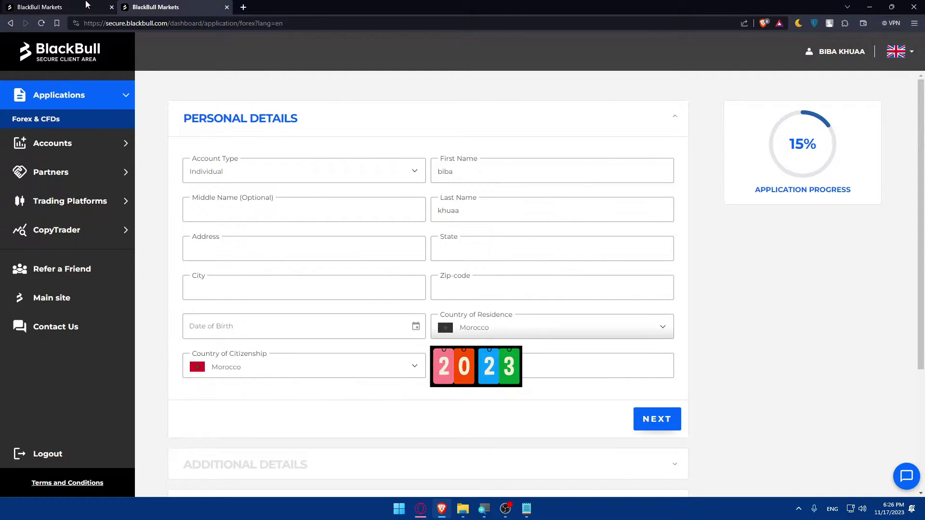
click(112, 8)
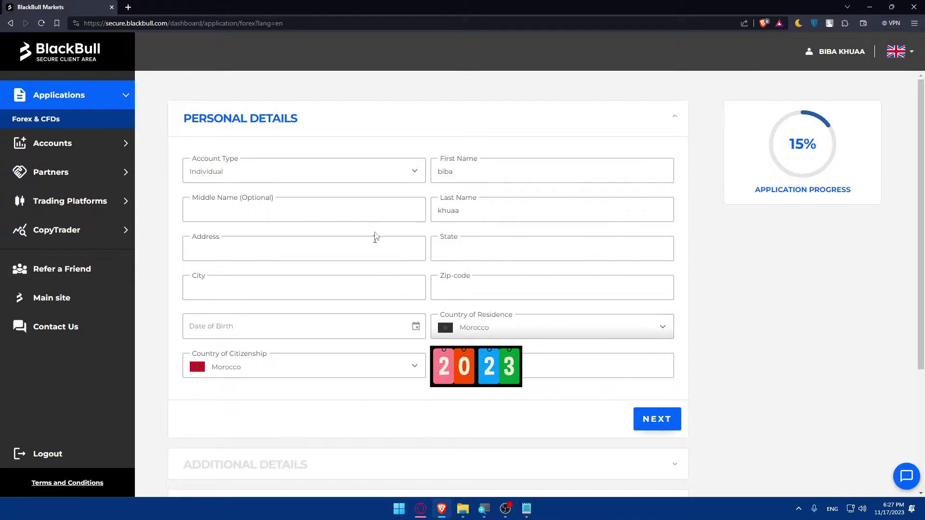
- Load tradingview.com in a new Brave tab
click(128, 7)
text(trad)
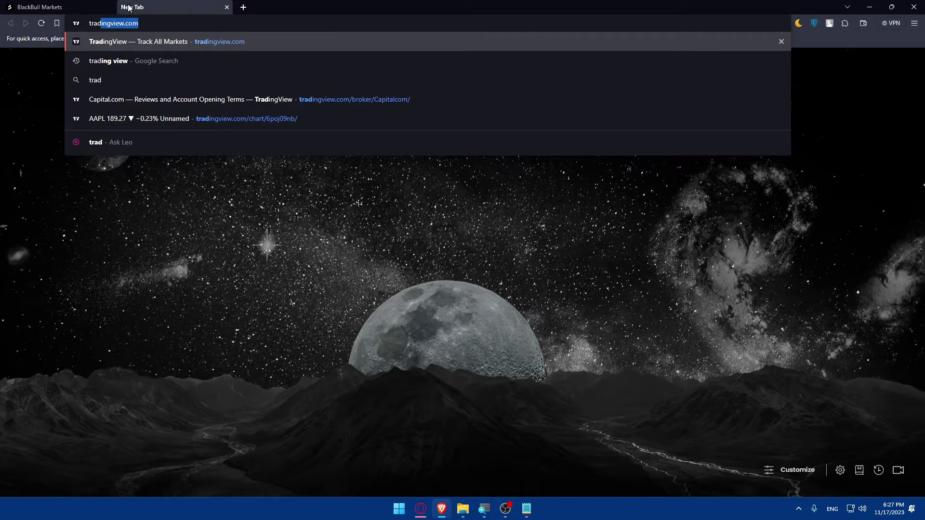
text(ingview.co)
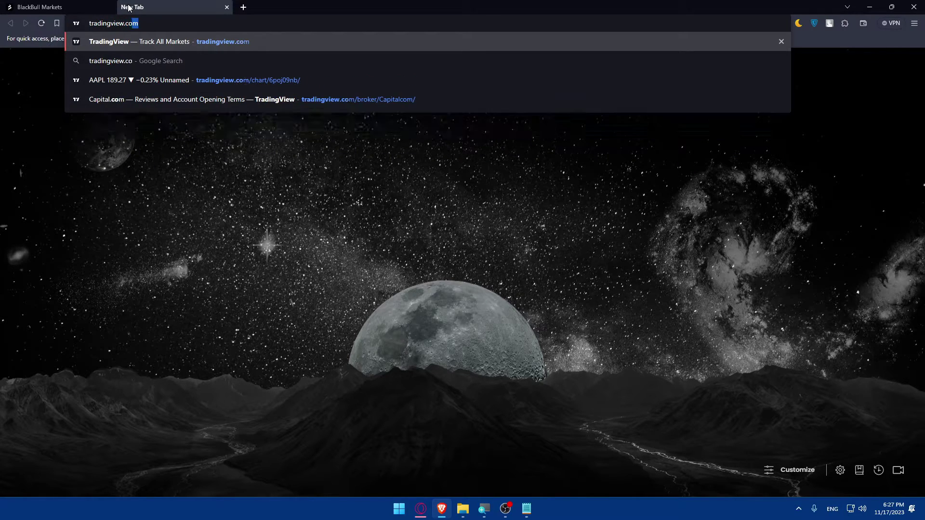
key(Return)
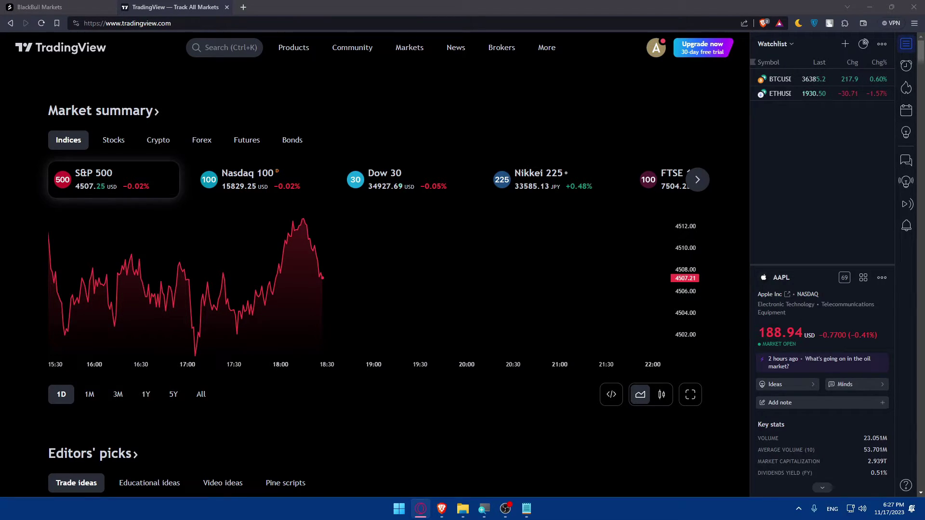
- Remove ETHUSD and BTCUSD from the TradingView watchlist and bring up the Brokers menu
click(235, 115)
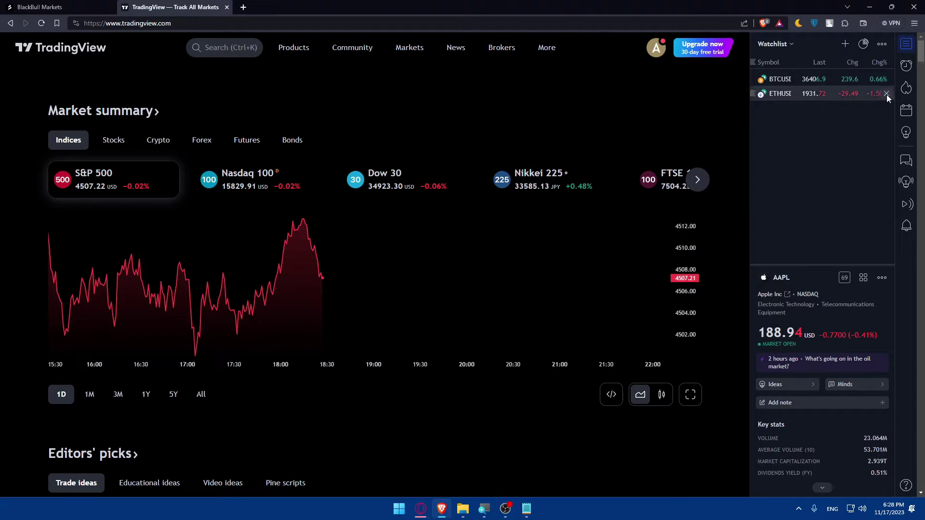
click(887, 93)
click(887, 79)
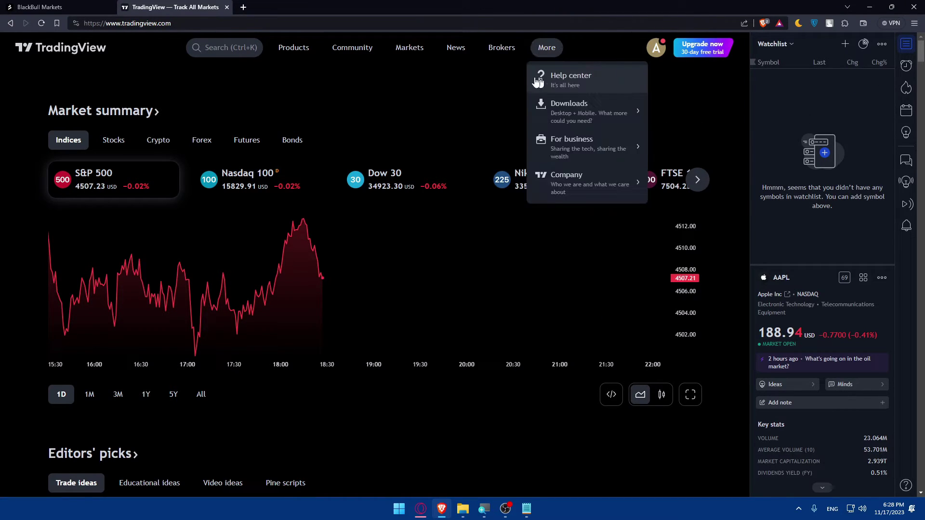
mouse_move(502, 49)
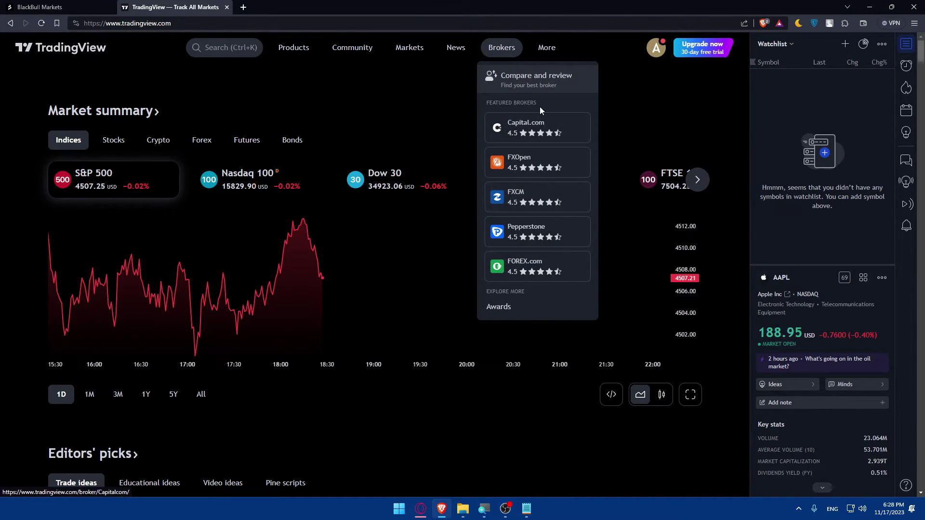
- Open the AAPL chart from FXCM's broker page and expand the full list of brokers
click(530, 205)
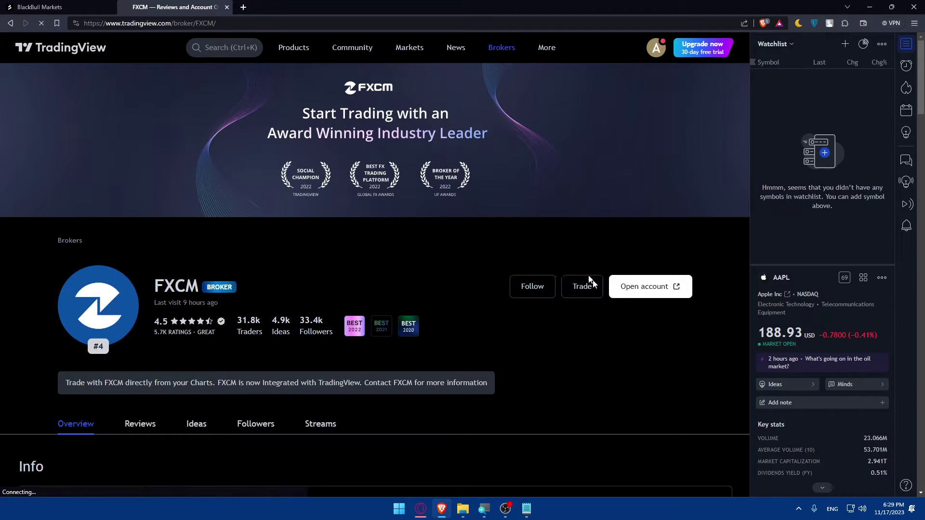
click(589, 277)
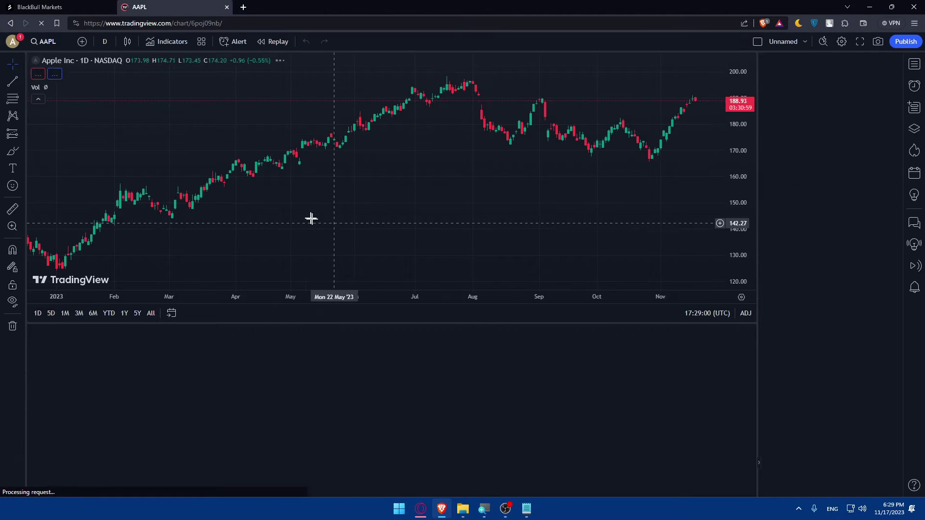
click(549, 159)
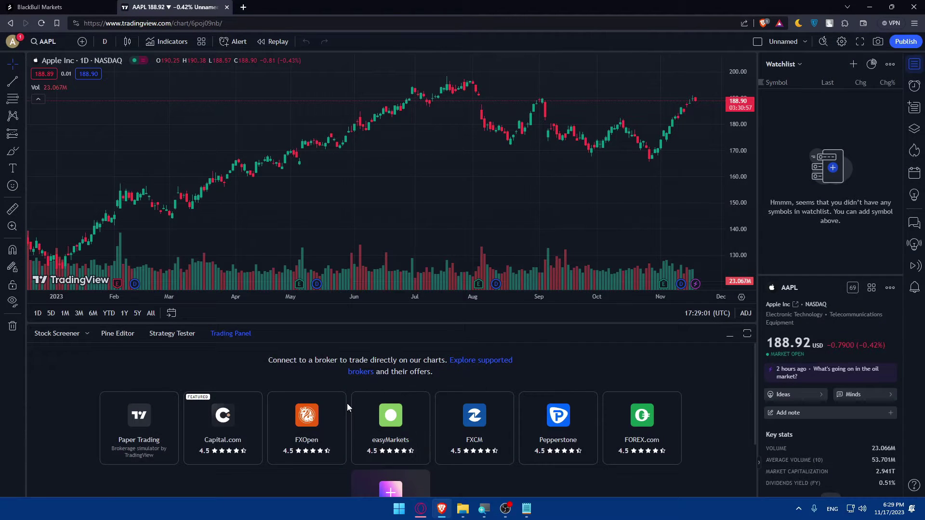
scroll(347, 407, down, 2)
click(377, 477)
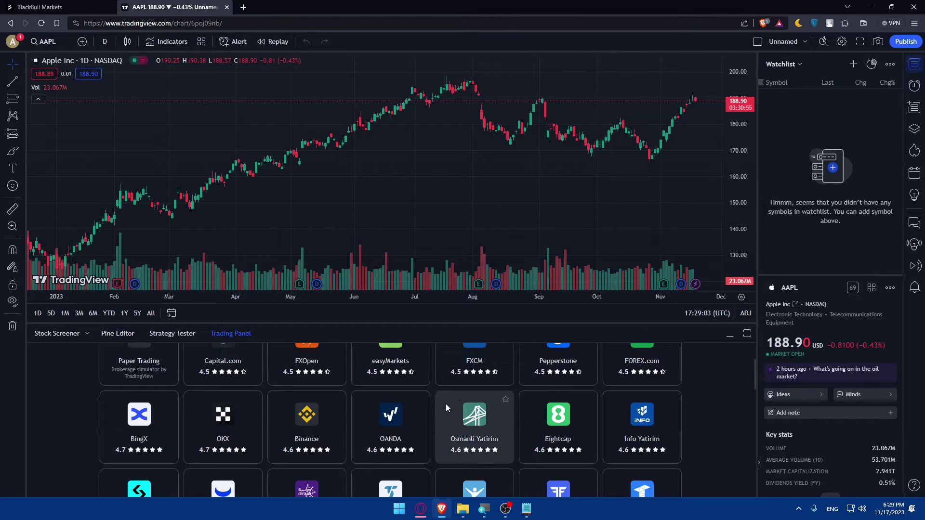
- Search the broker list page for 'blac' to locate BlackBull Markets
scroll(447, 403, up, 3)
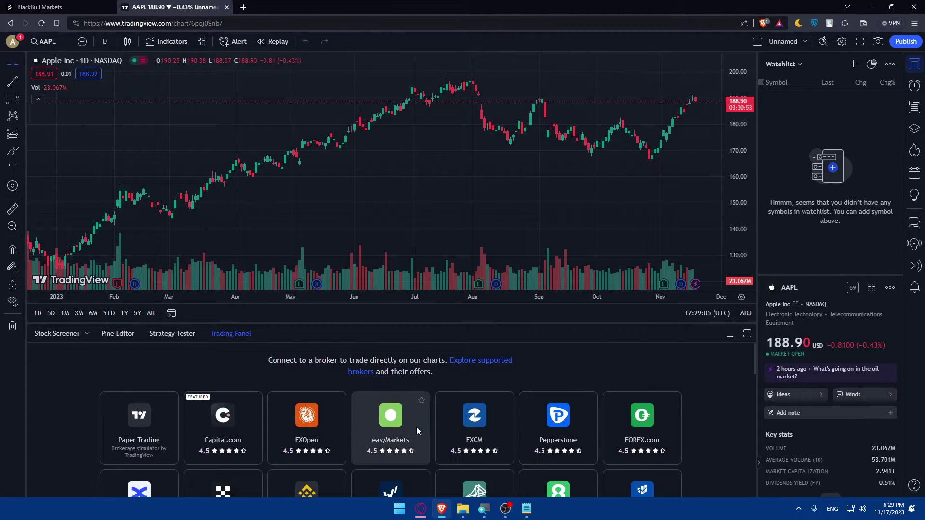
scroll(416, 427, down, 3)
text(-)
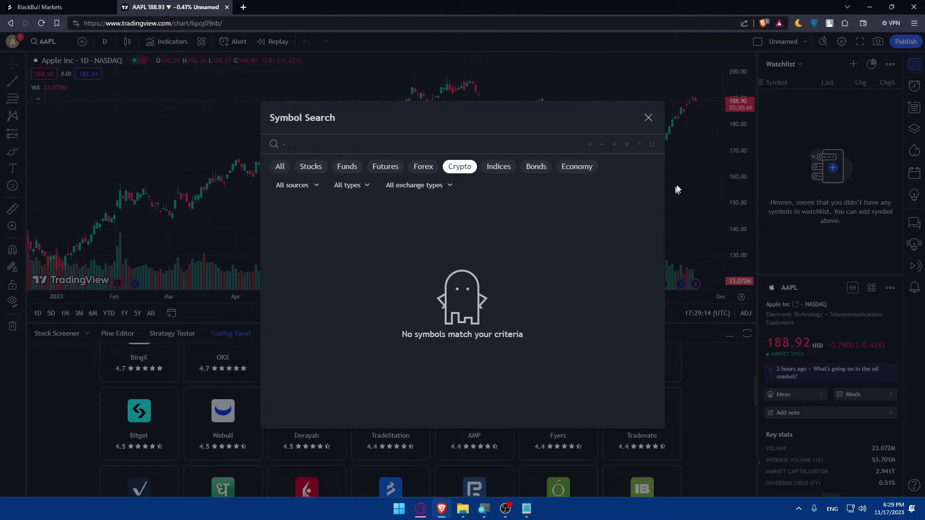
click(648, 118)
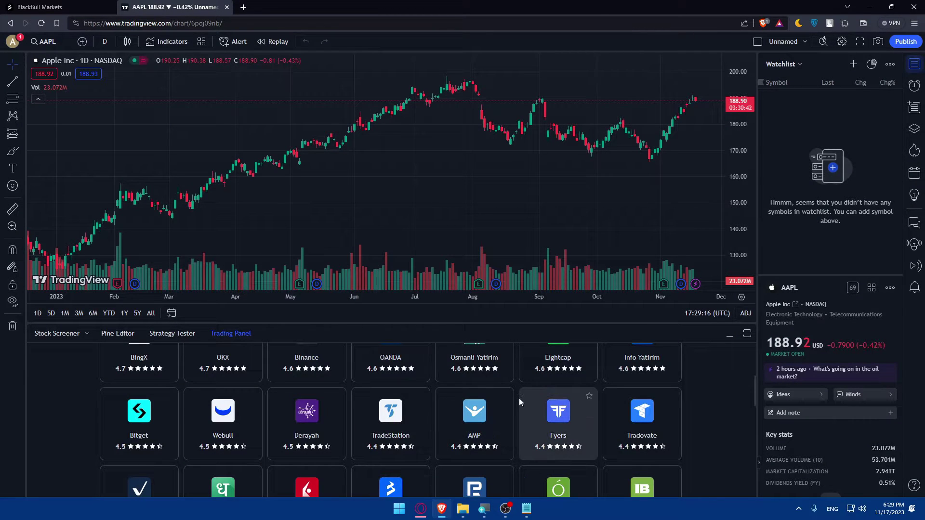
text(-)
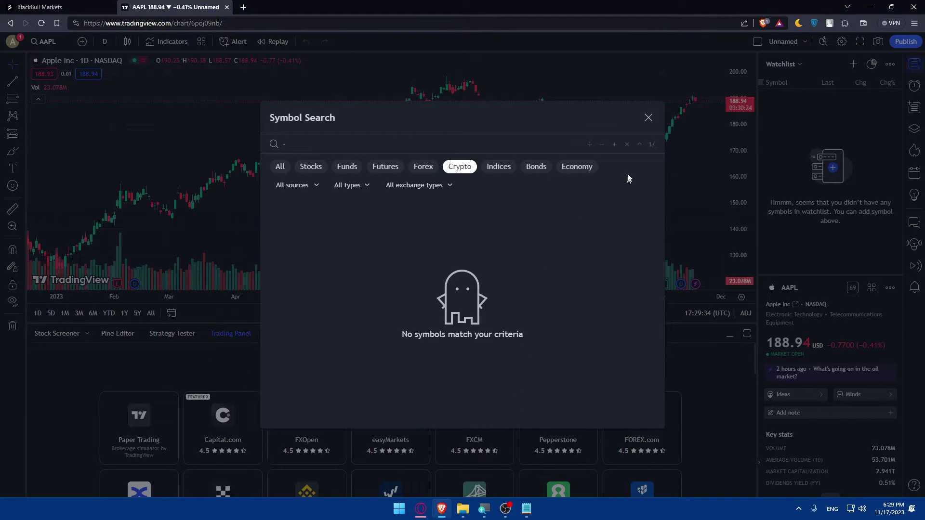
click(649, 118)
scroll(445, 432, down, 3)
scroll(446, 409, up, 3)
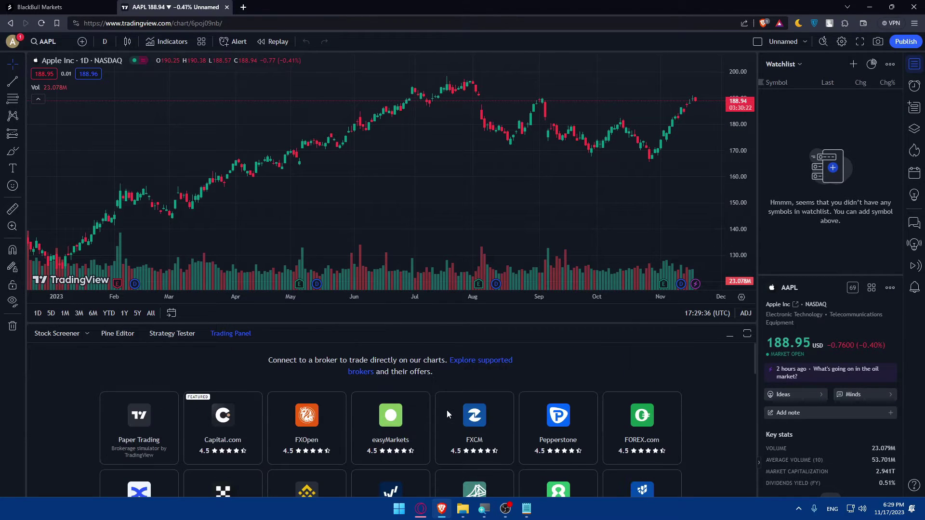
scroll(395, 404, down, 2)
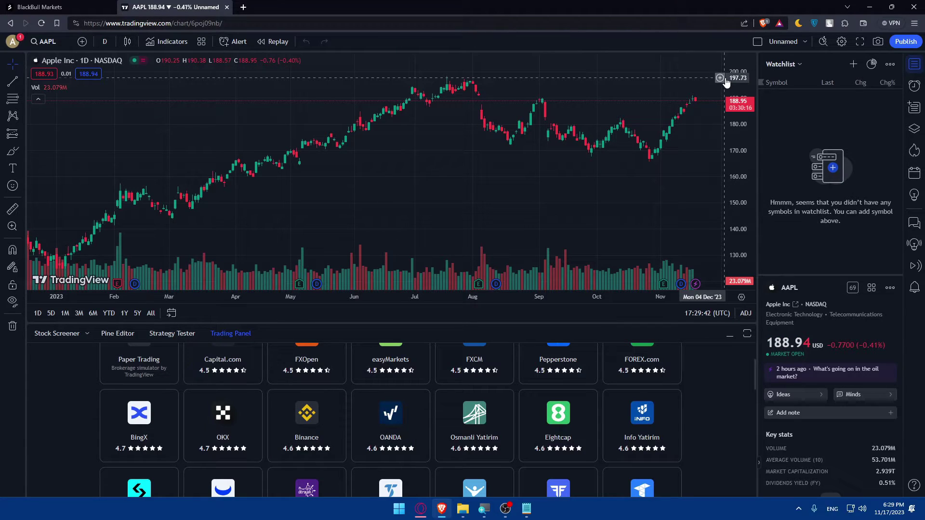
key(ctrl+f)
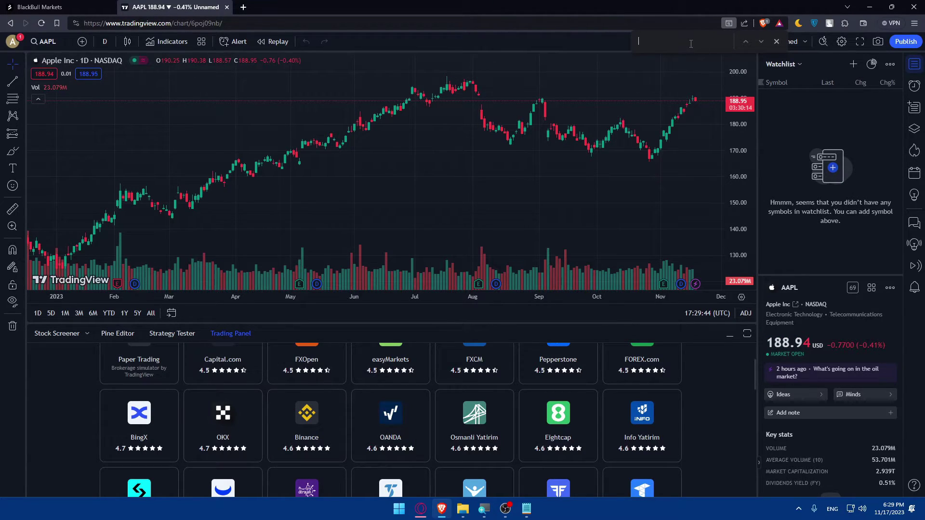
text(blackbull)
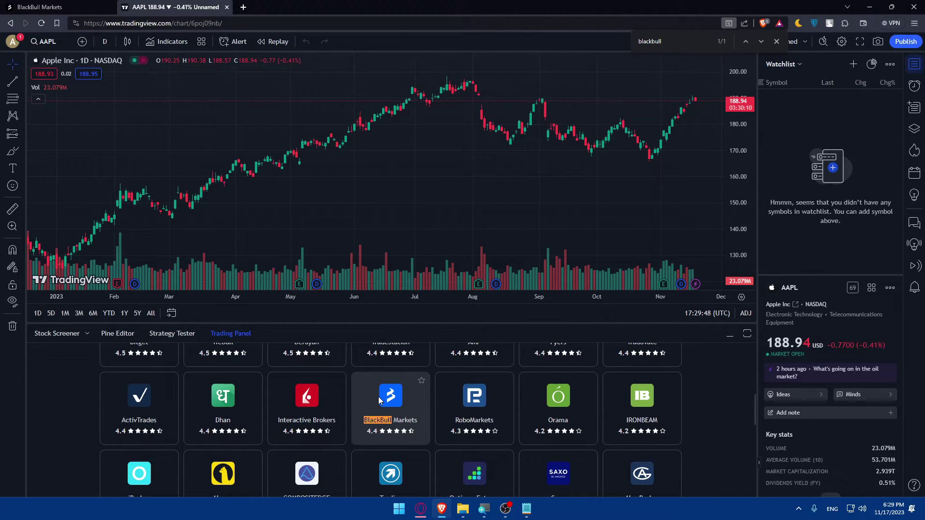
- Open the BlackBull Markets connection form and click into its username and password fields
click(379, 400)
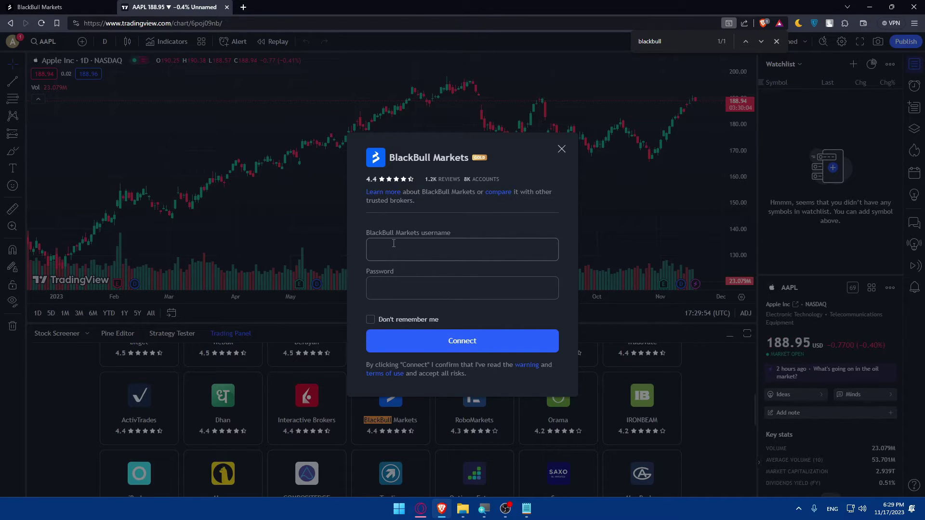
click(427, 256)
click(410, 284)
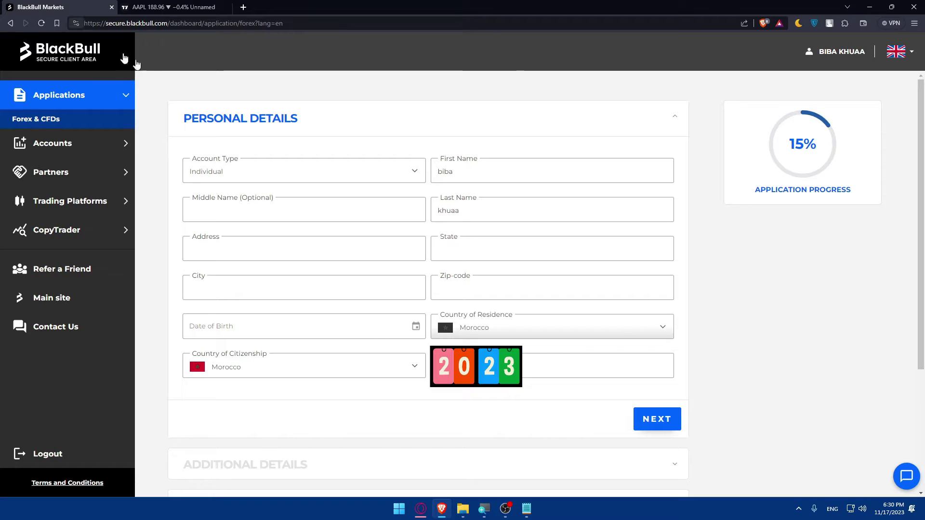
click(49, 6)
click(187, 6)
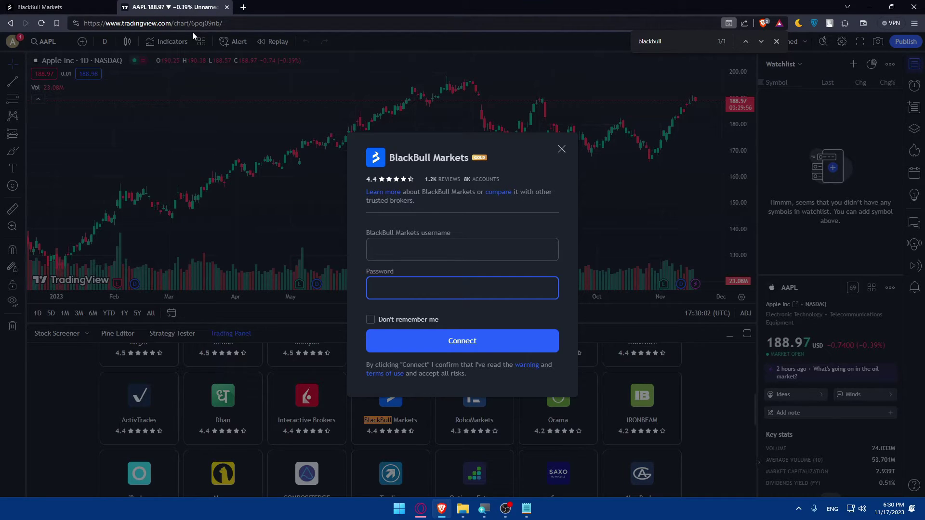
- Close the stray symbol search, the BlackBull login form and the page find bar
click(445, 220)
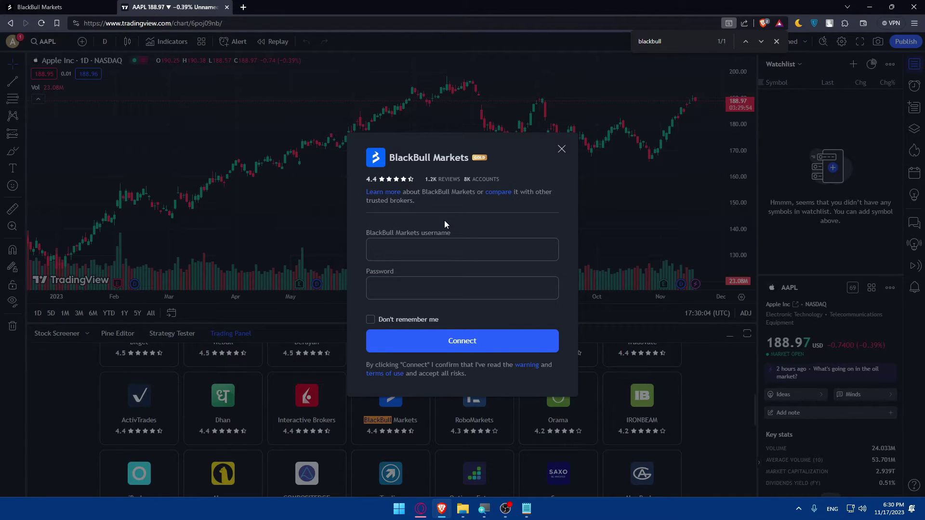
text(-)
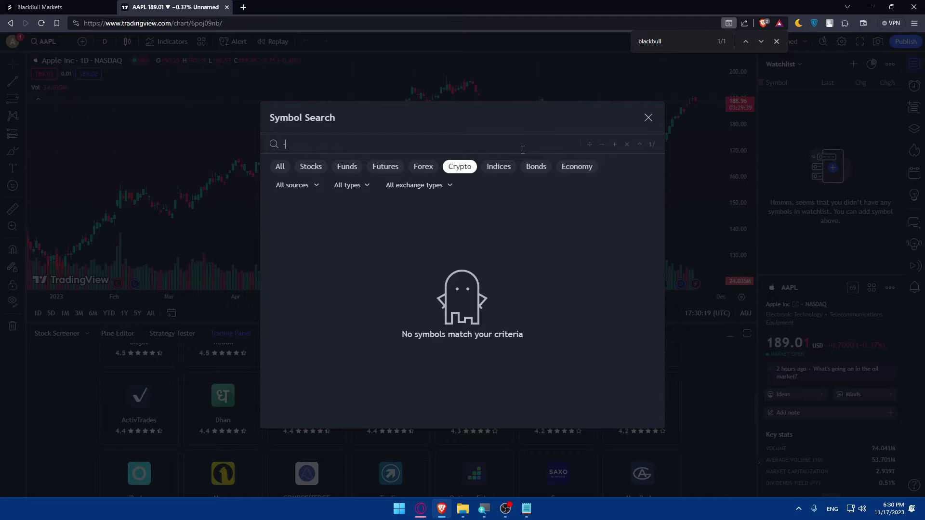
click(646, 120)
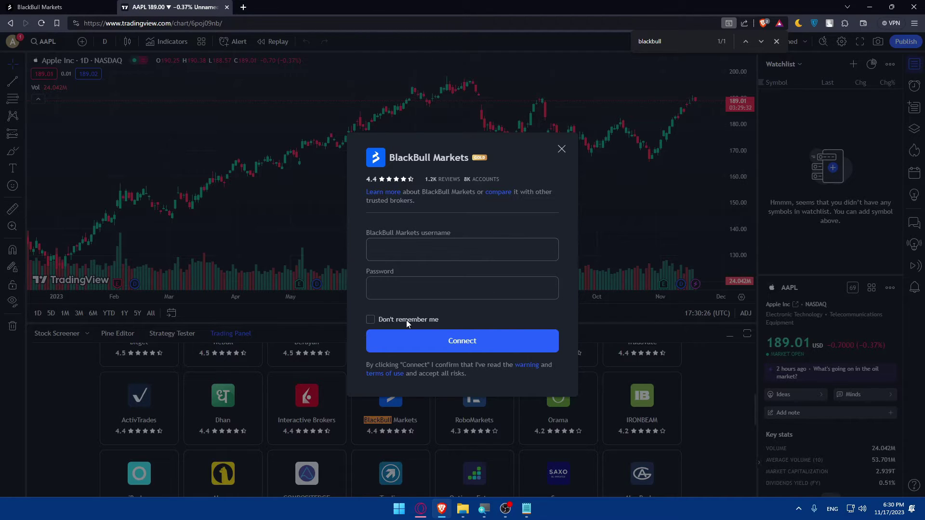
click(561, 149)
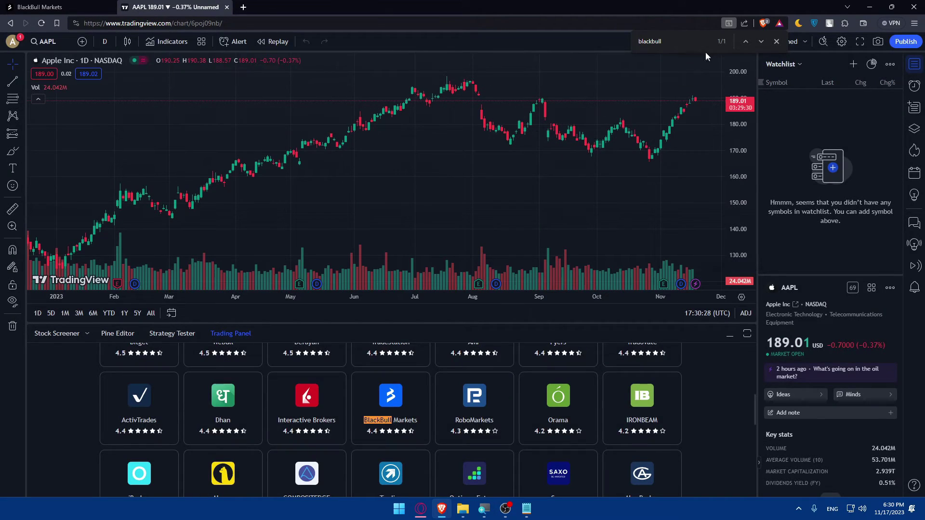
key(ctrl+f)
key(Escape)
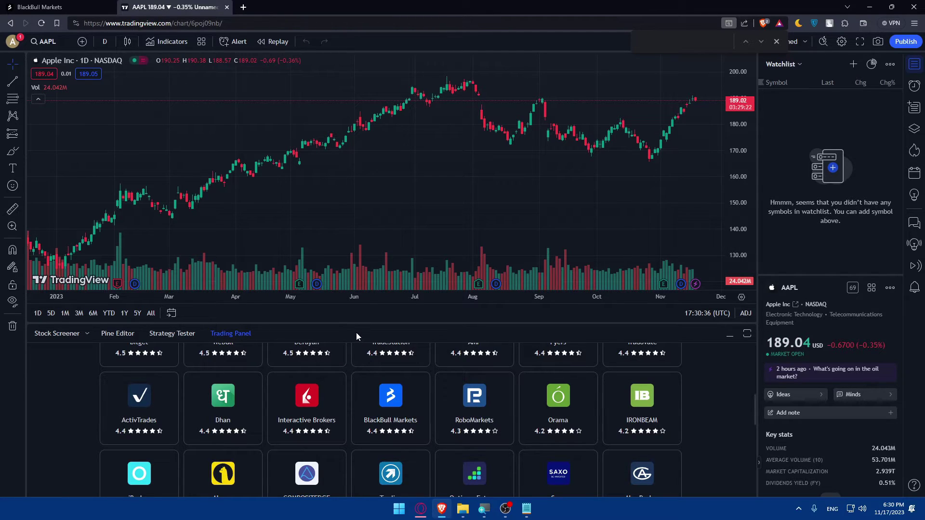
- Open the watchlist's Add symbol dialog and set the source to BlackBull Markets
click(794, 66)
click(825, 67)
click(776, 42)
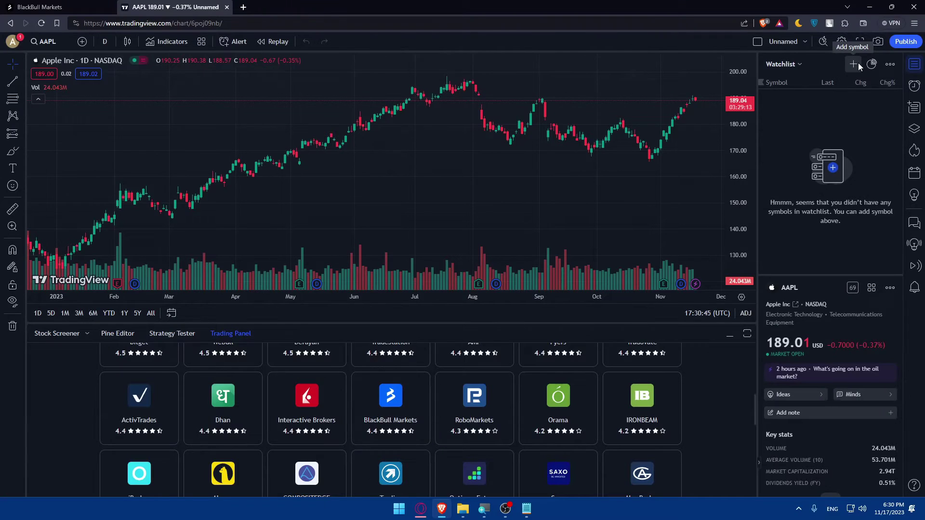
click(858, 66)
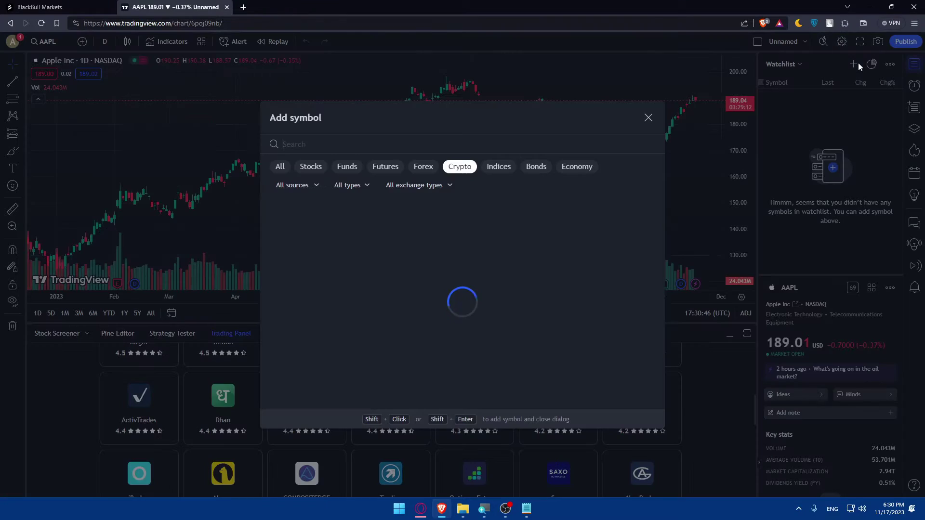
click(431, 166)
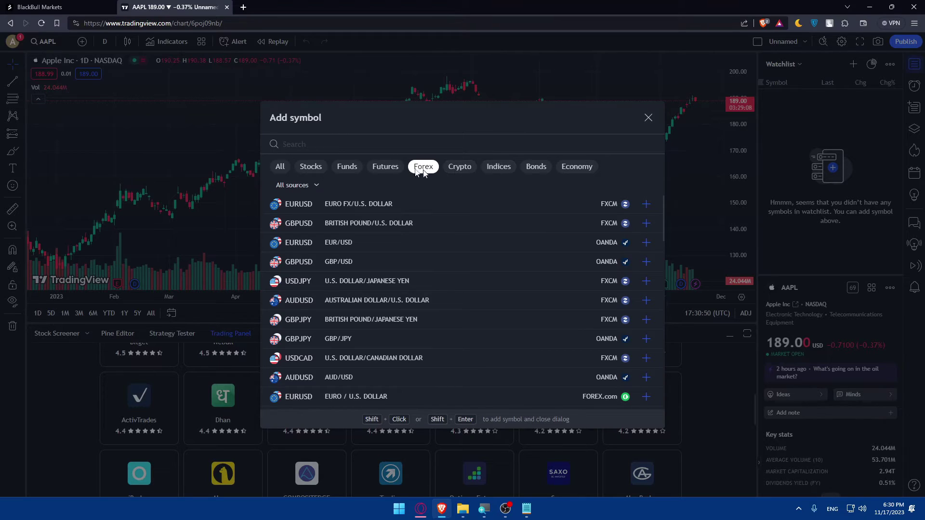
click(299, 186)
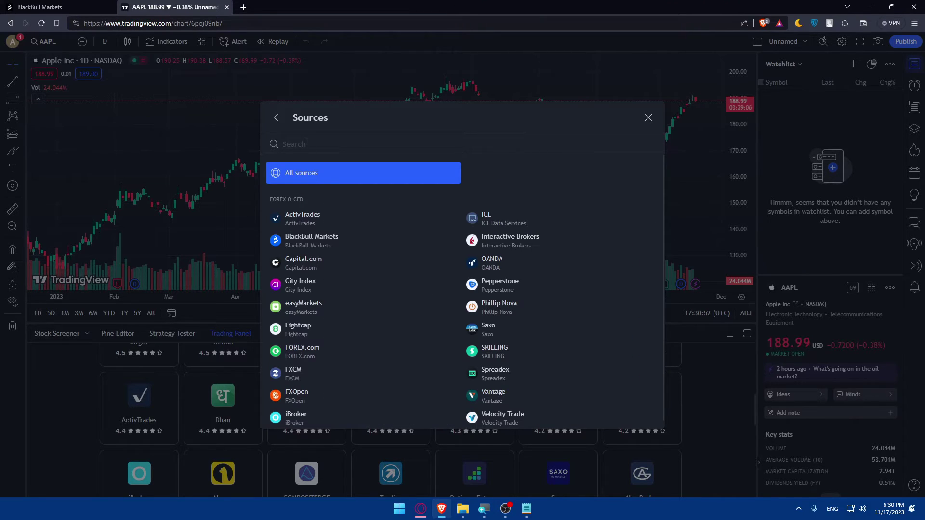
text(blackbull)
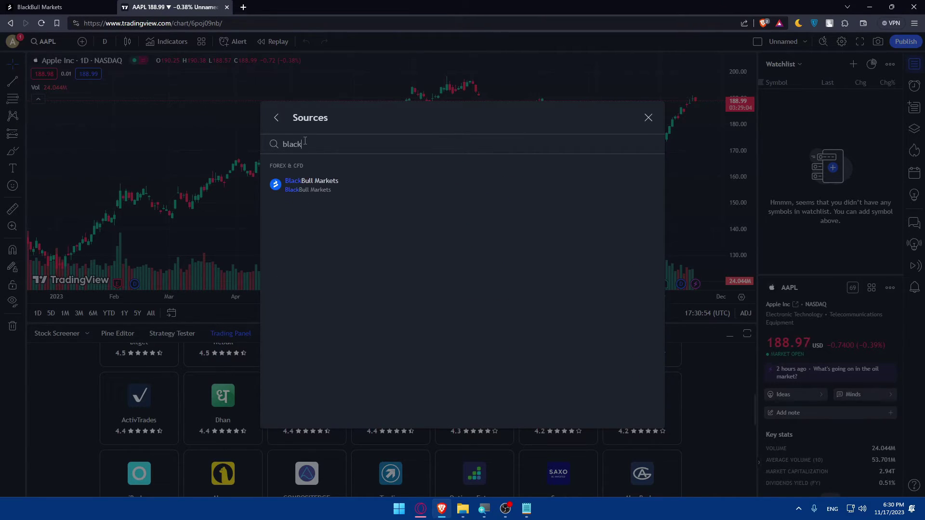
click(306, 188)
- List BlackBull Markets crypto symbols, add BTCUSD and ETHUSD, and close the dialog
click(458, 167)
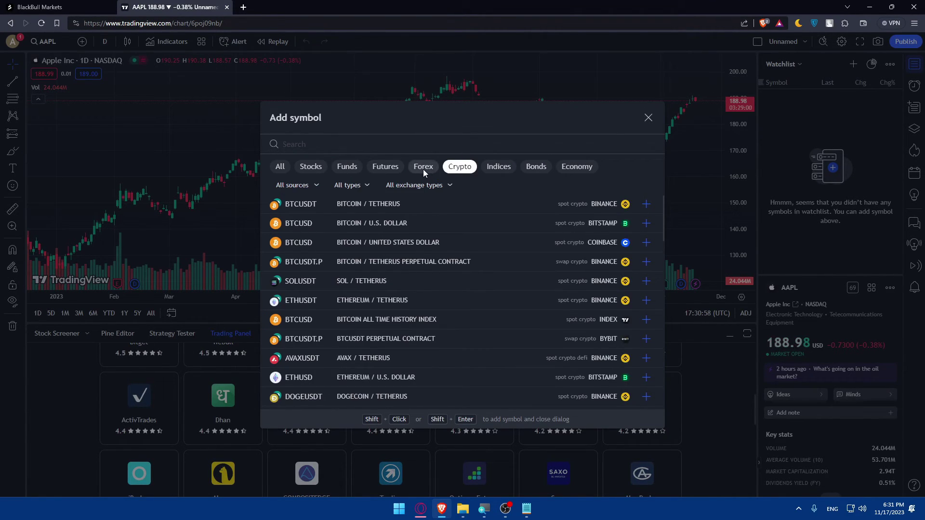
click(422, 167)
click(464, 168)
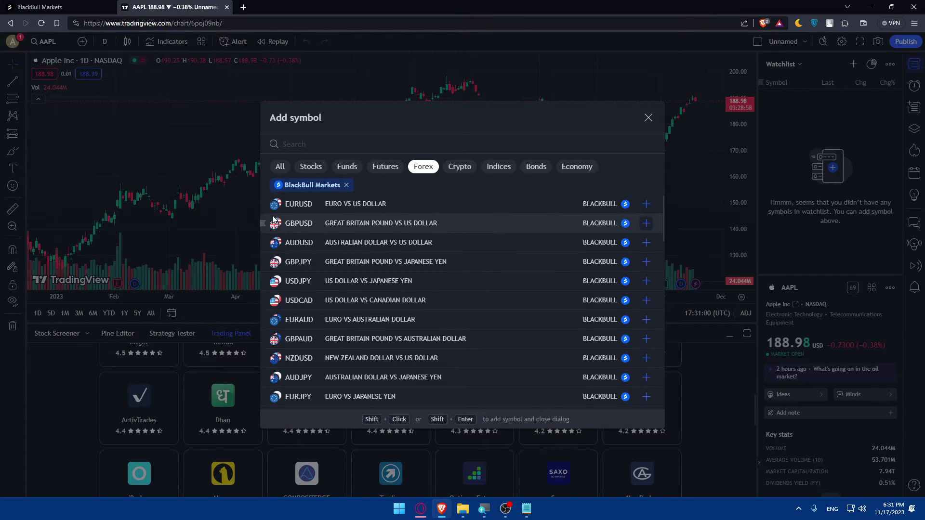
click(282, 167)
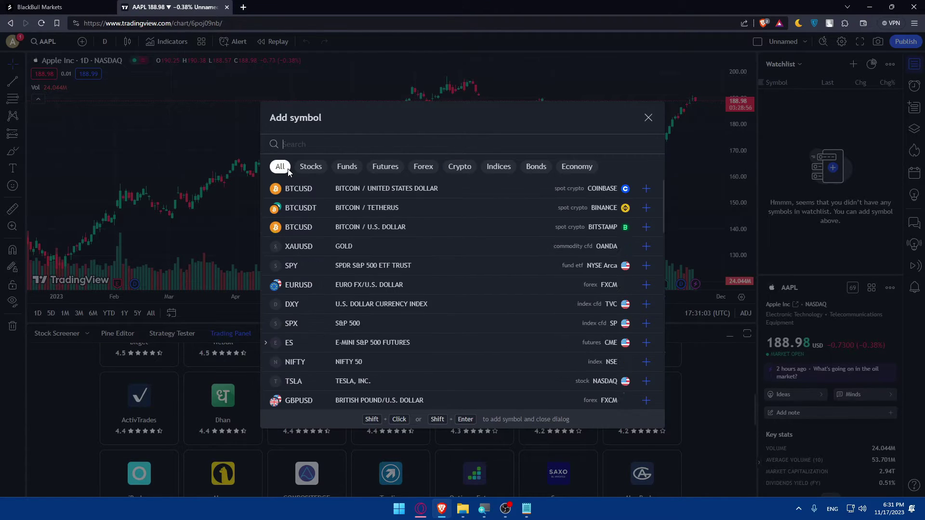
click(458, 169)
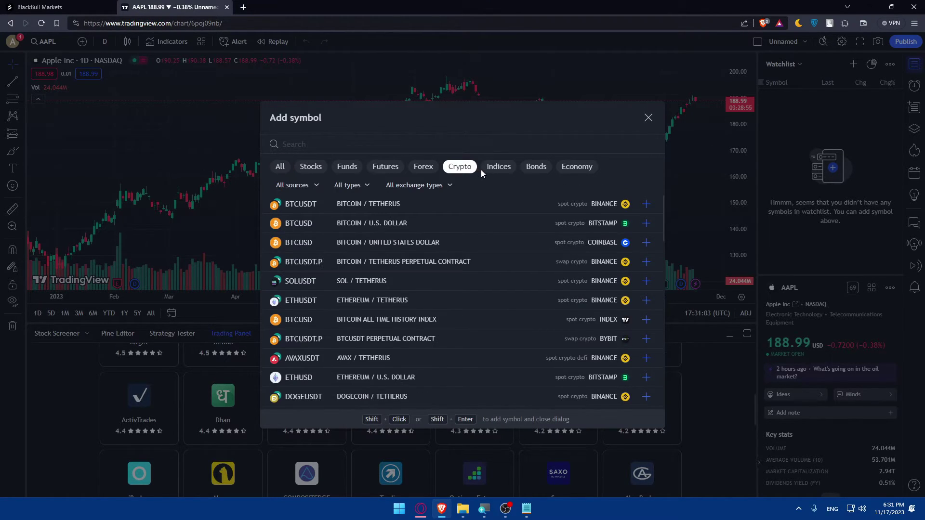
click(285, 186)
text(black)
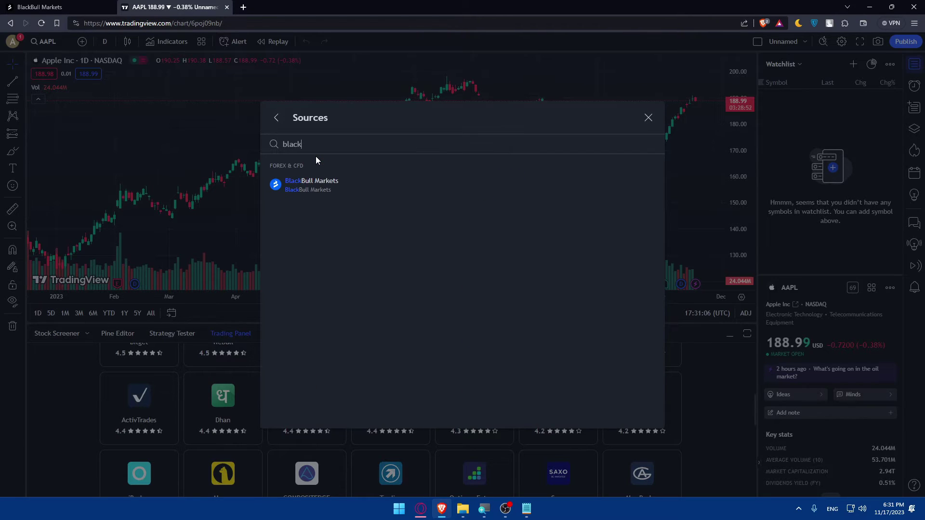
click(311, 184)
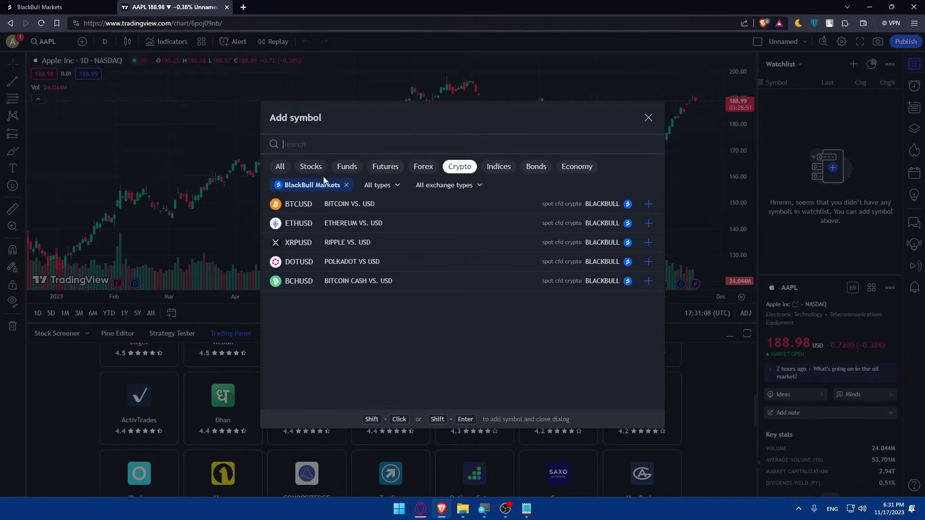
click(648, 204)
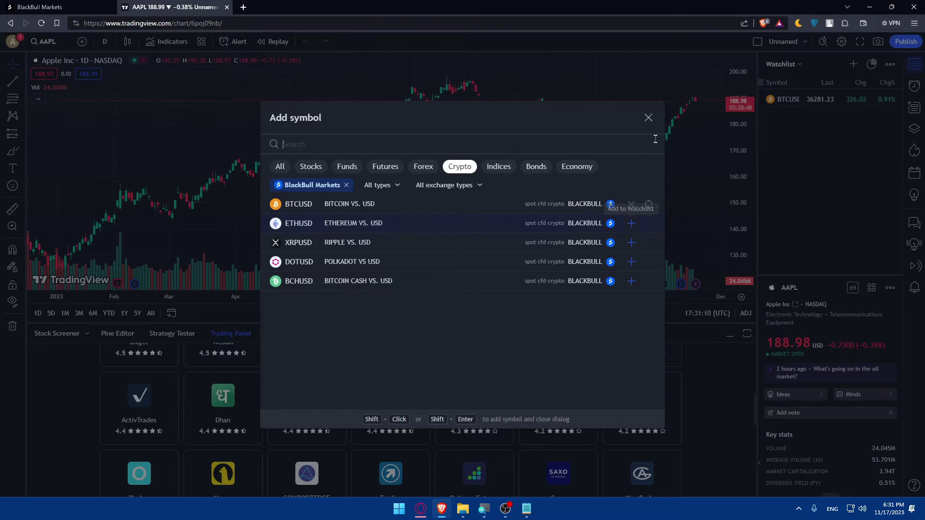
key(Return)
click(649, 118)
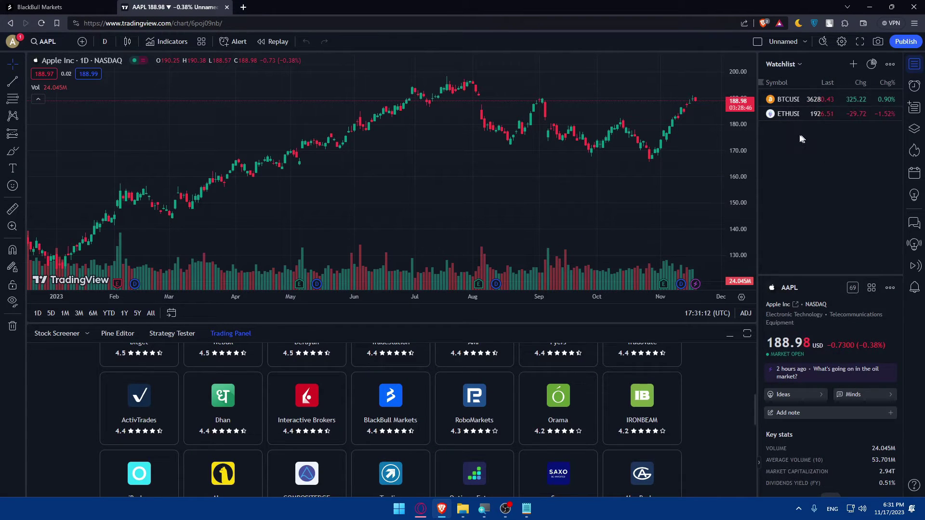
- Settle the chart on BlackBull BTCUSD from the watchlist, then open Bitcoin's overview page
click(804, 100)
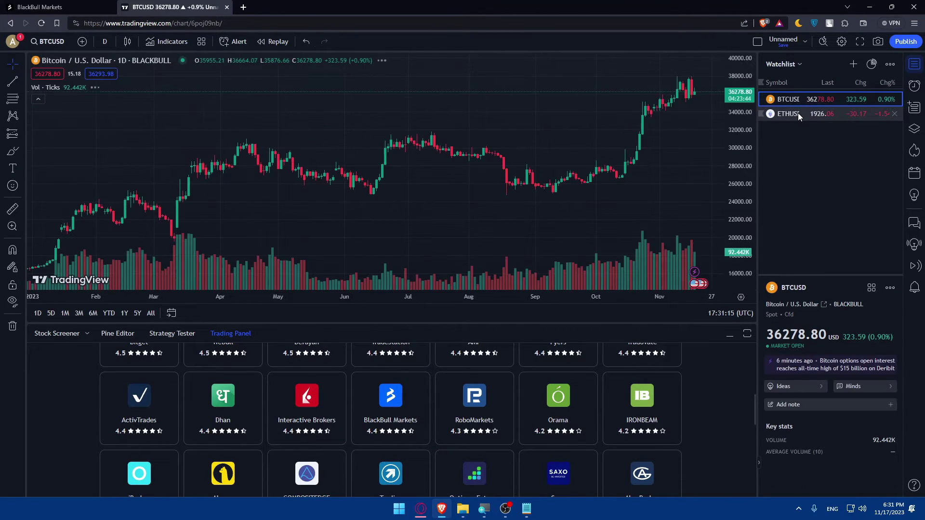
click(796, 114)
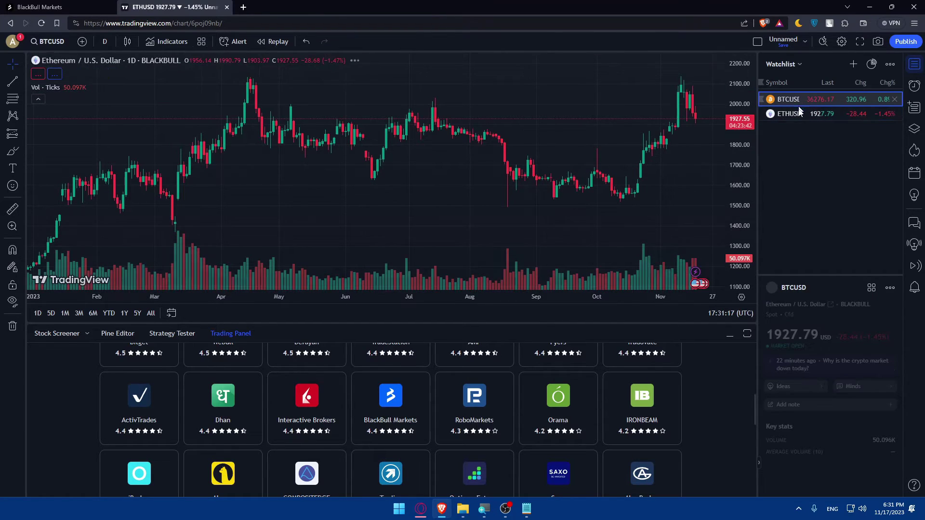
click(799, 100)
click(798, 113)
click(800, 100)
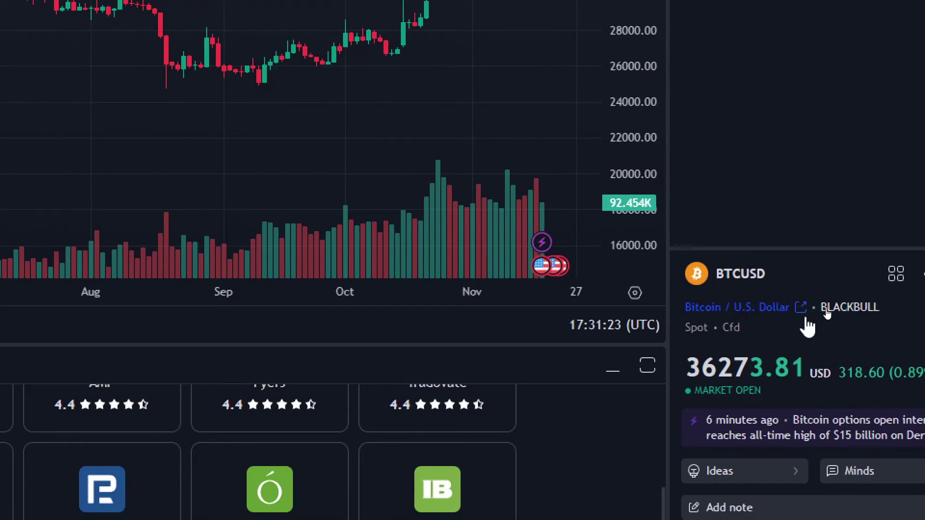
click(801, 309)
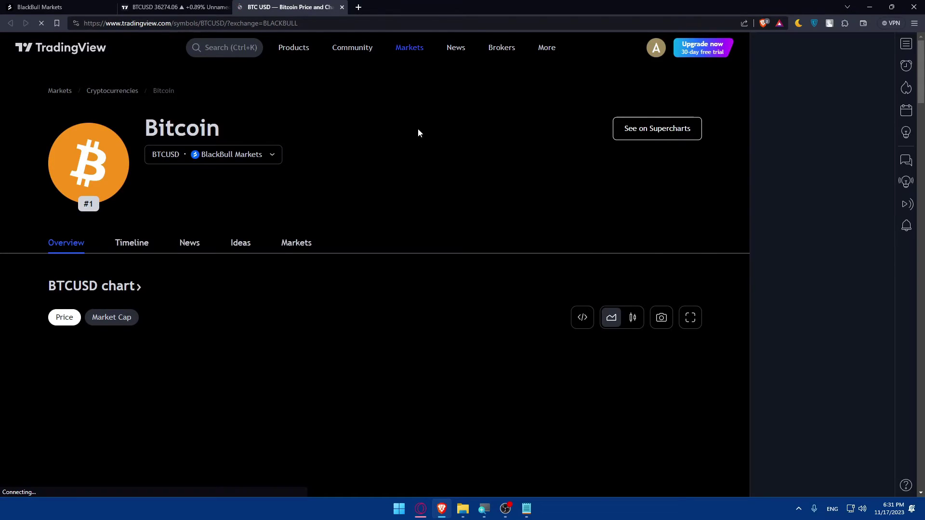
- Look over the Bitcoin overview page, then close its tab with Ctrl+W
scroll(357, 231, down, 3)
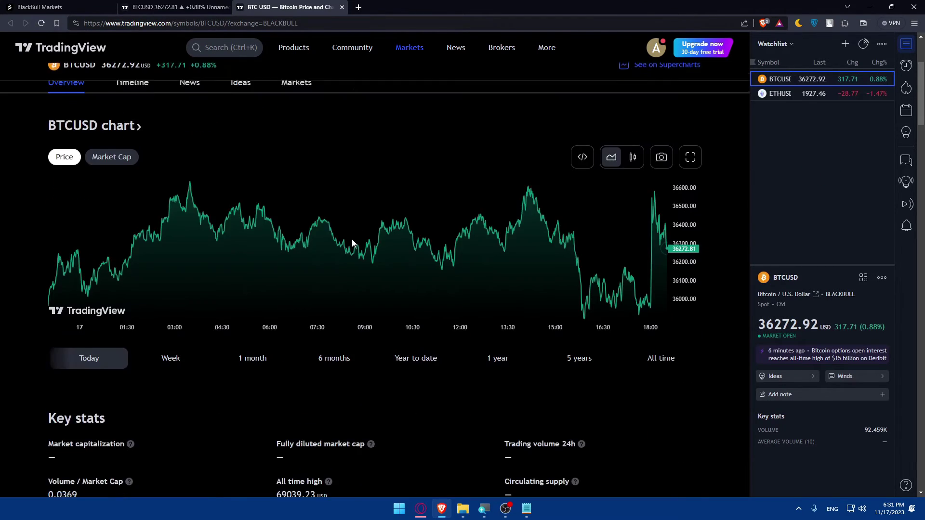
scroll(352, 239, up, 3)
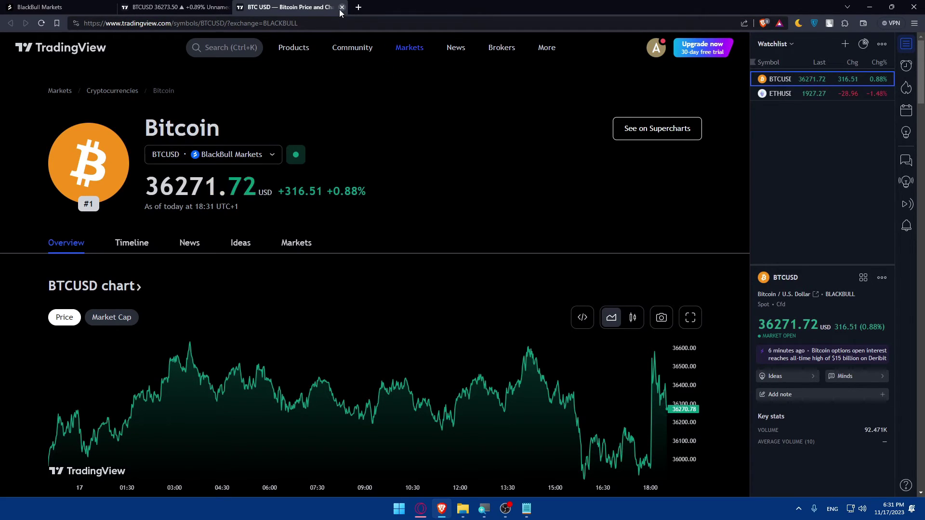
key(ctrl+w)
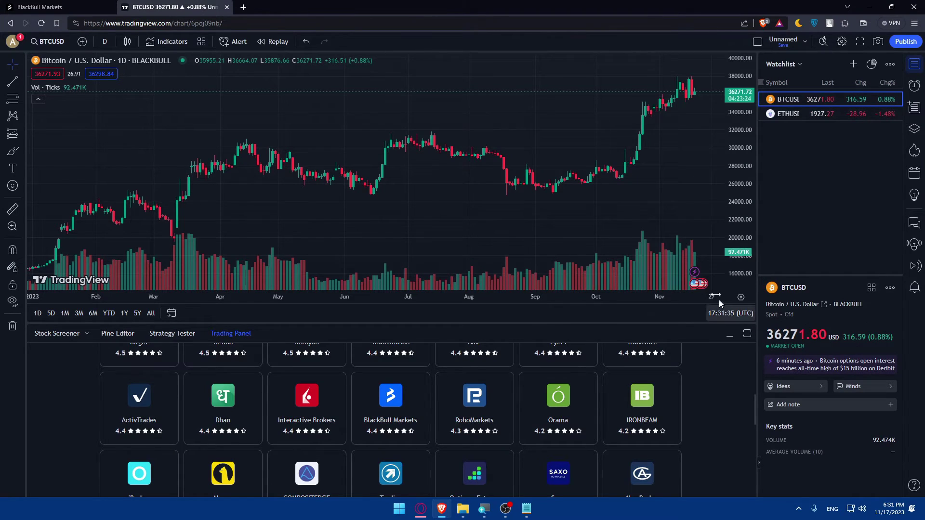
- Collapse the broker panel and zoom out the BTCUSD daily chart back to 2019
scroll(427, 201, down, 3)
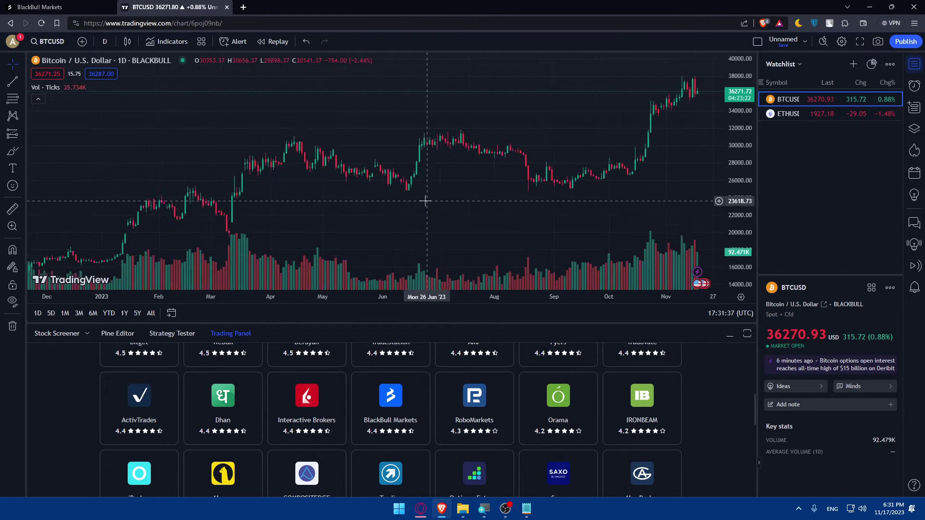
scroll(423, 184, down, 3)
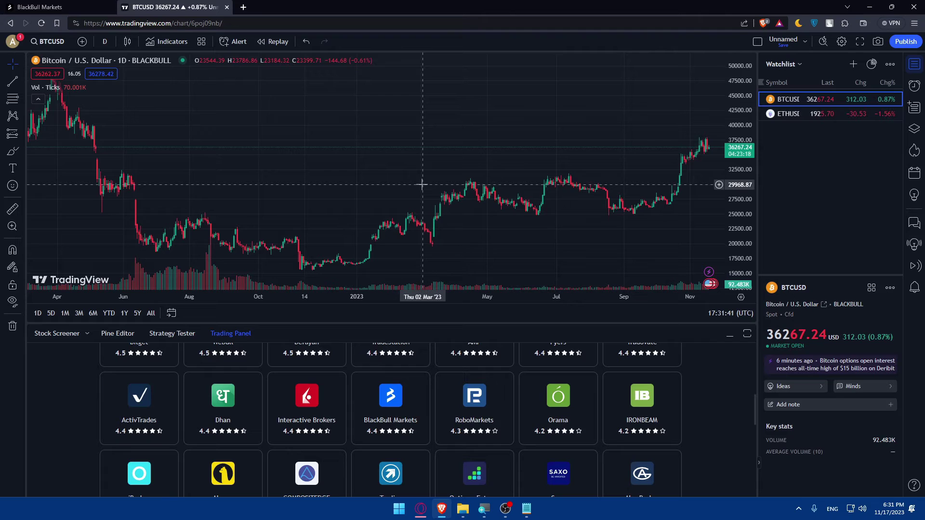
scroll(371, 413, up, 3)
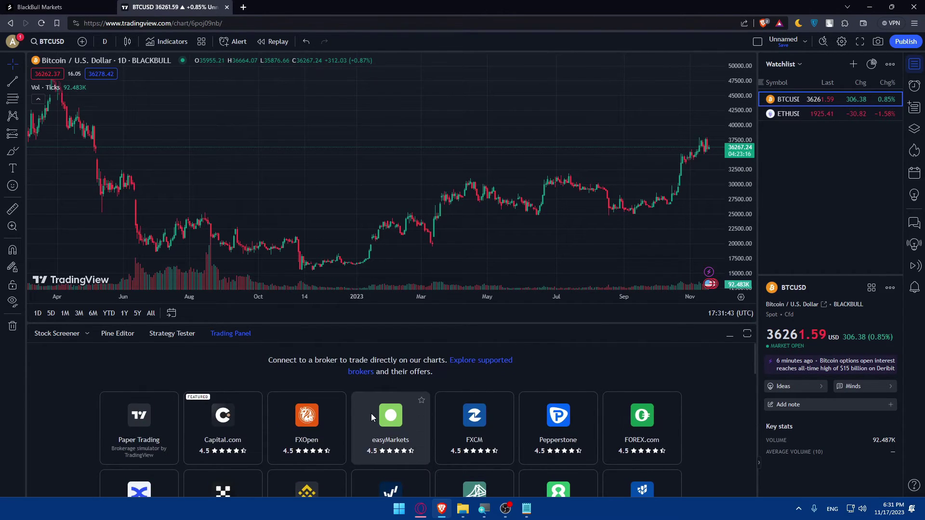
click(729, 335)
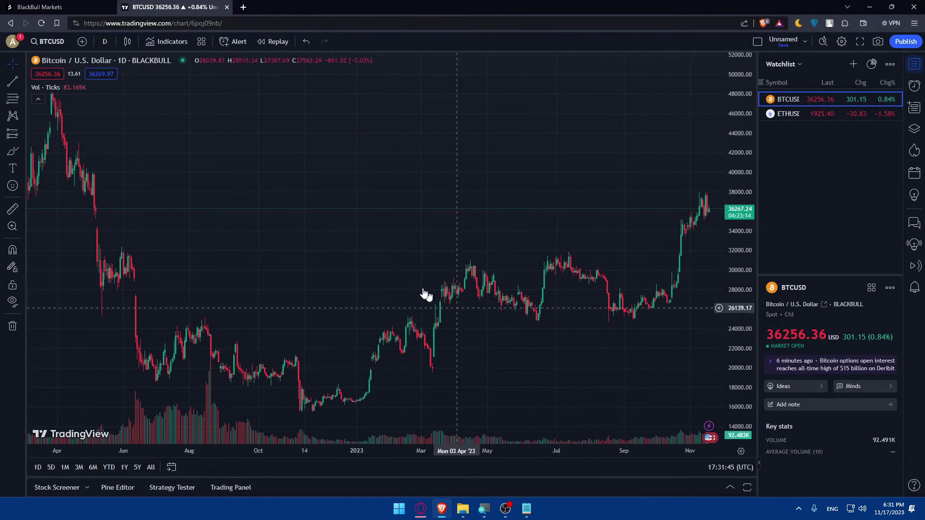
scroll(425, 295, down, 5)
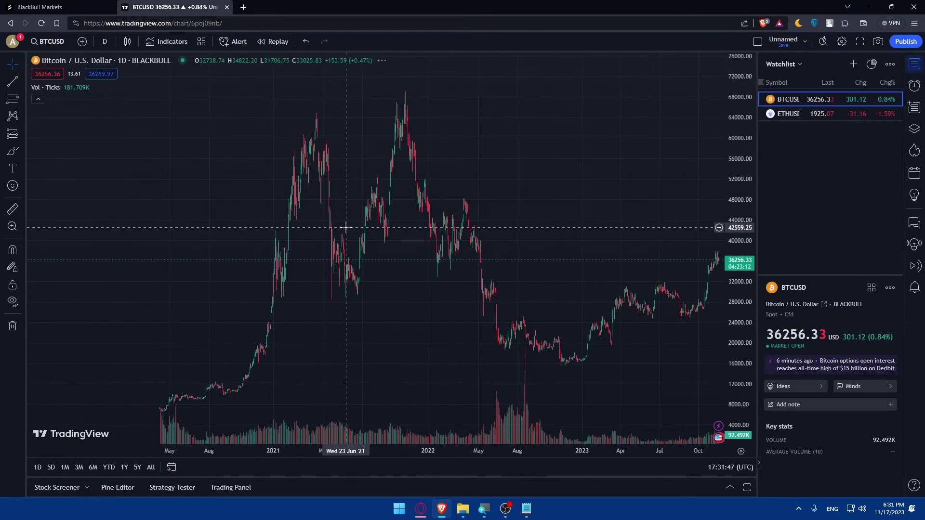
scroll(345, 228, down, 3)
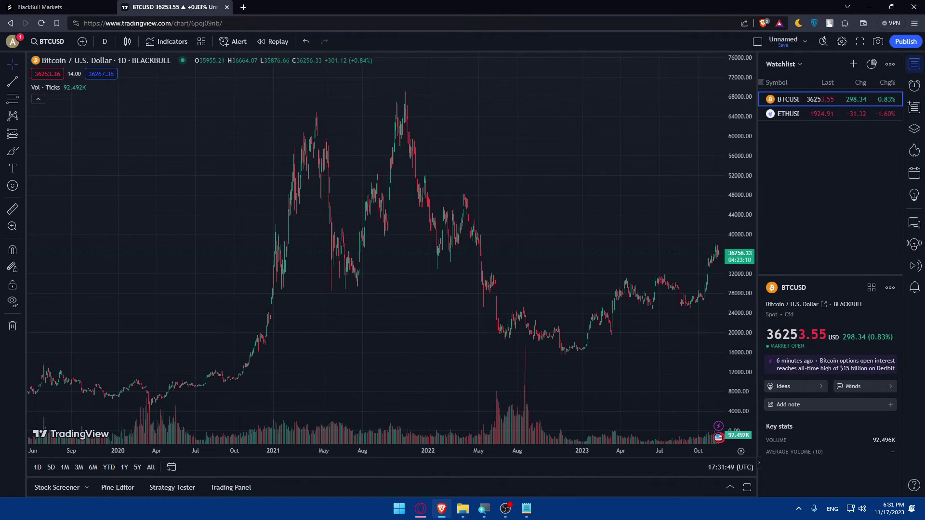